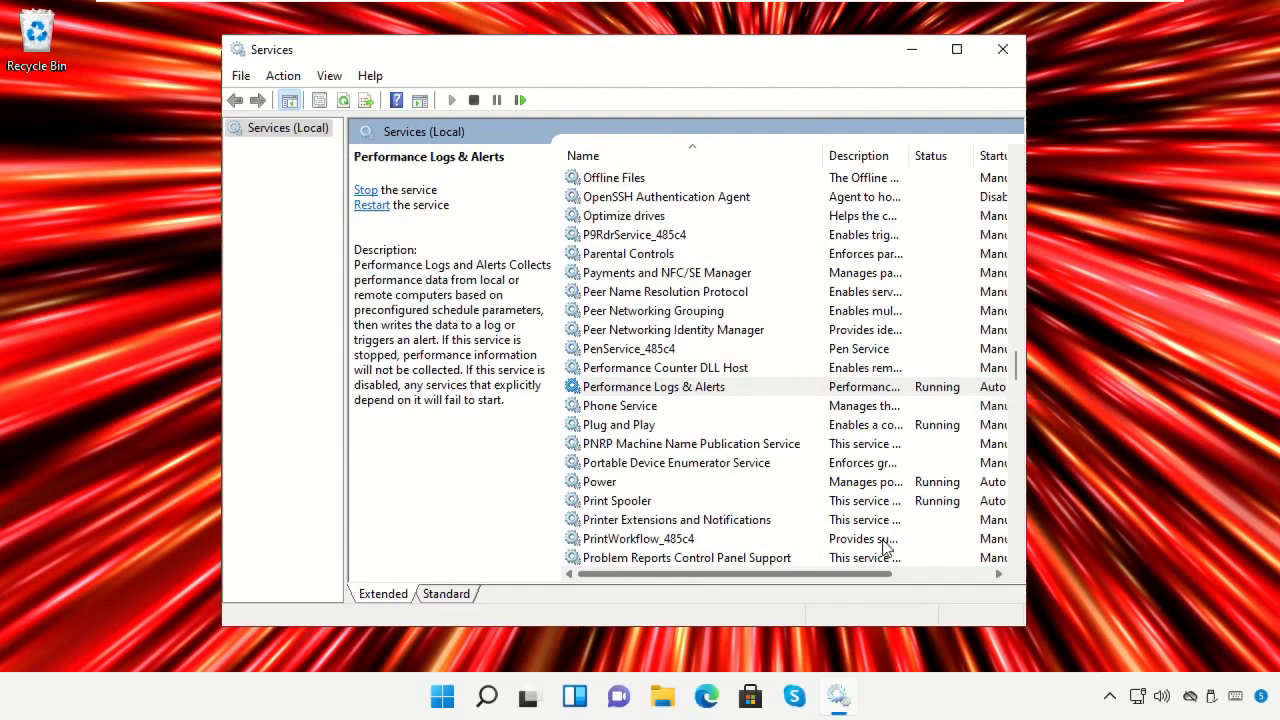
# Step: Close the Services window and open the C:\Windows\System32 folder in File Explorer
pyautogui.click(1003, 49)
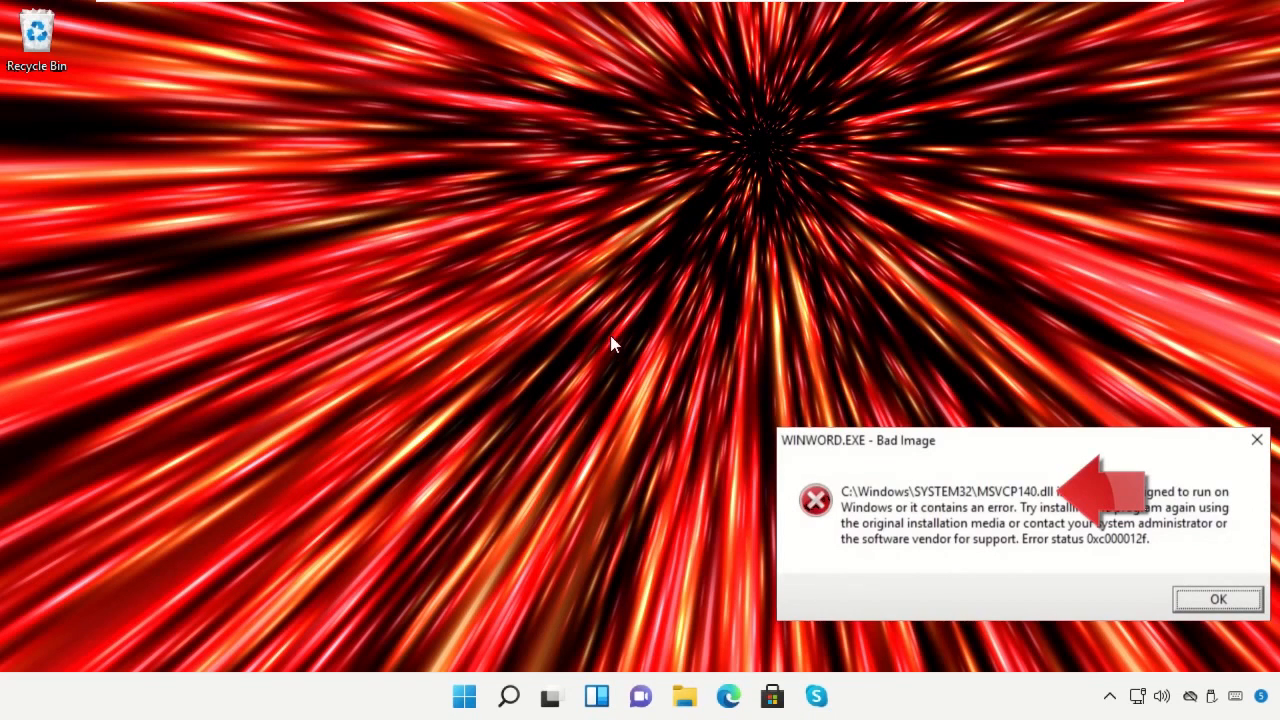
pyautogui.click(684, 697)
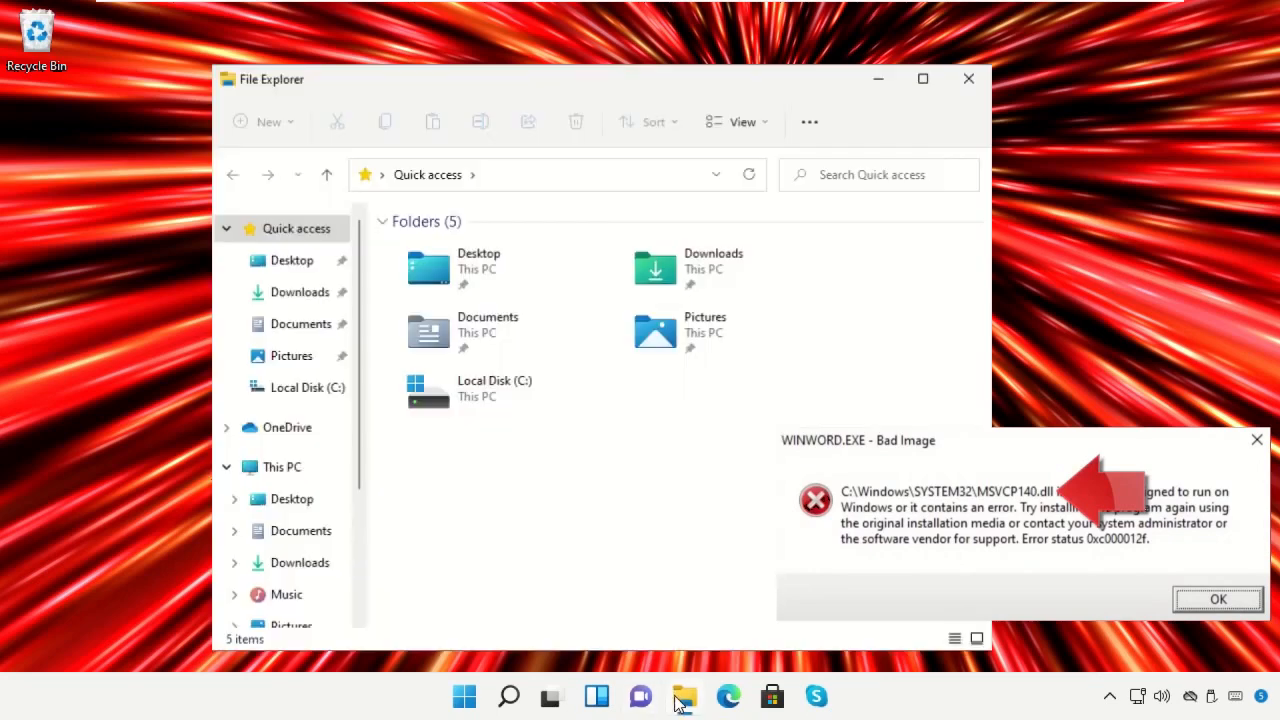
pyautogui.moveTo(791, 77); pyautogui.dragTo(800, 60)
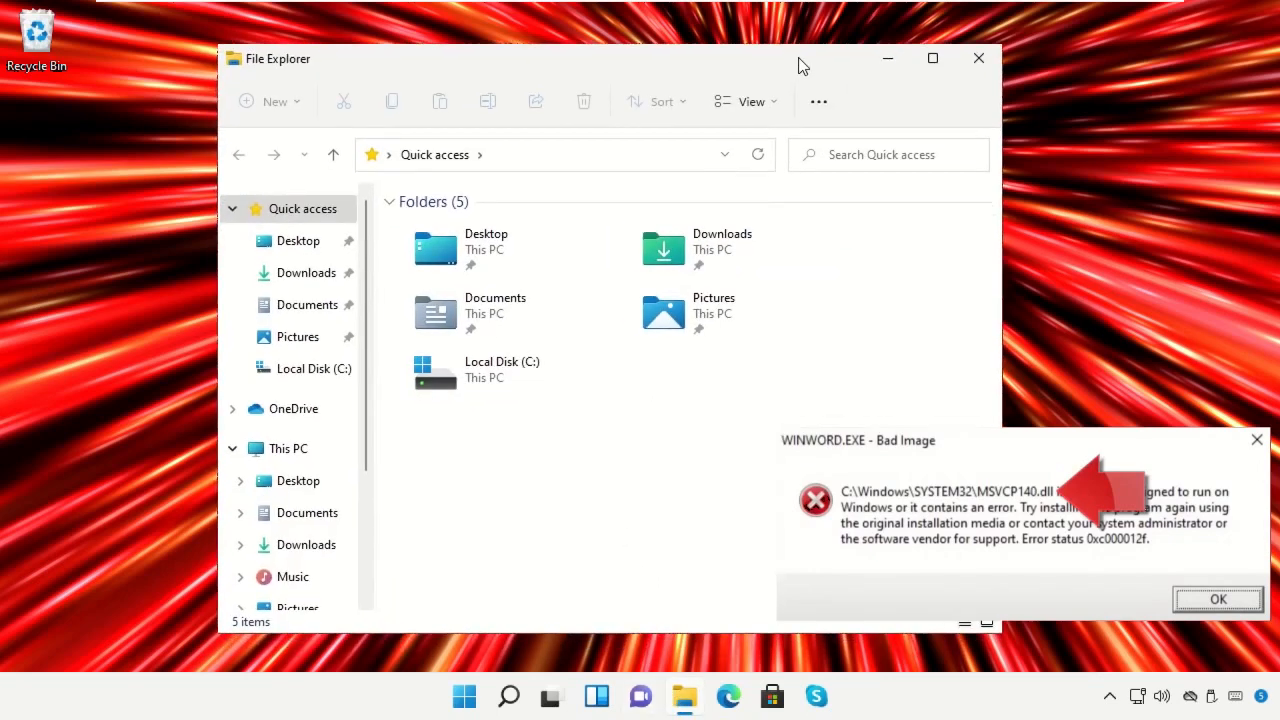
pyautogui.click(266, 449)
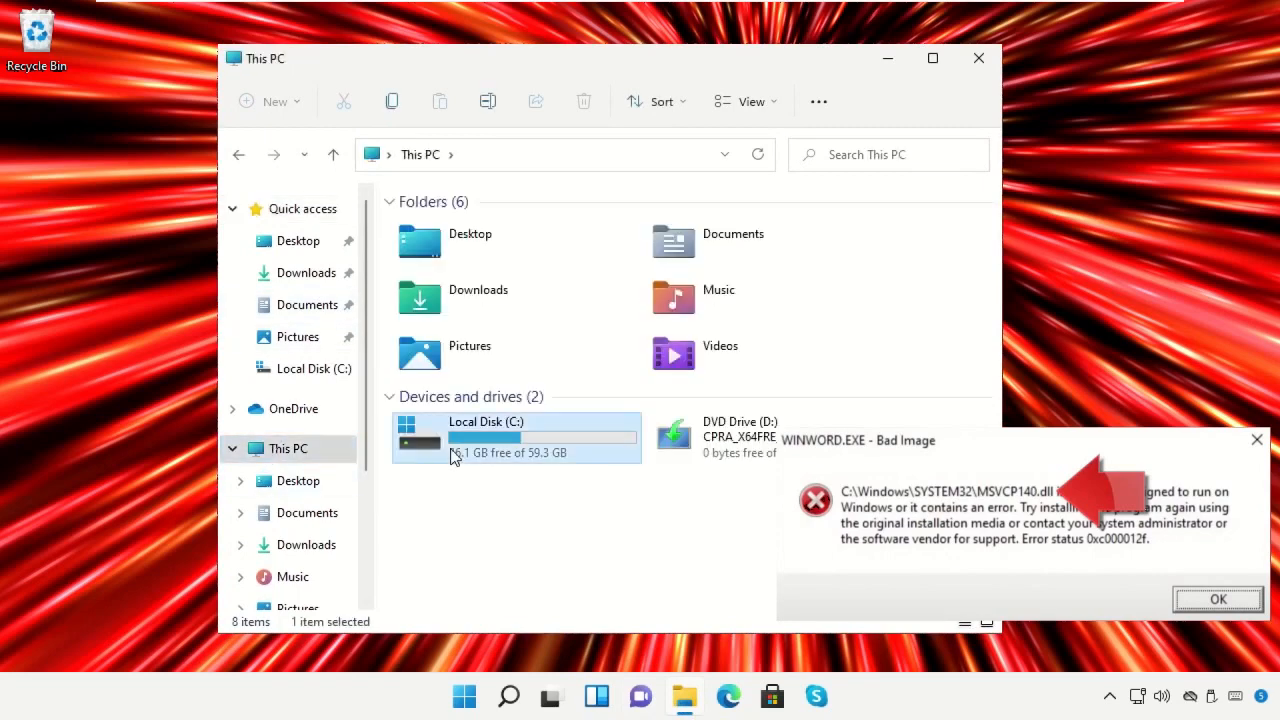
pyautogui.doubleClick(450, 455)
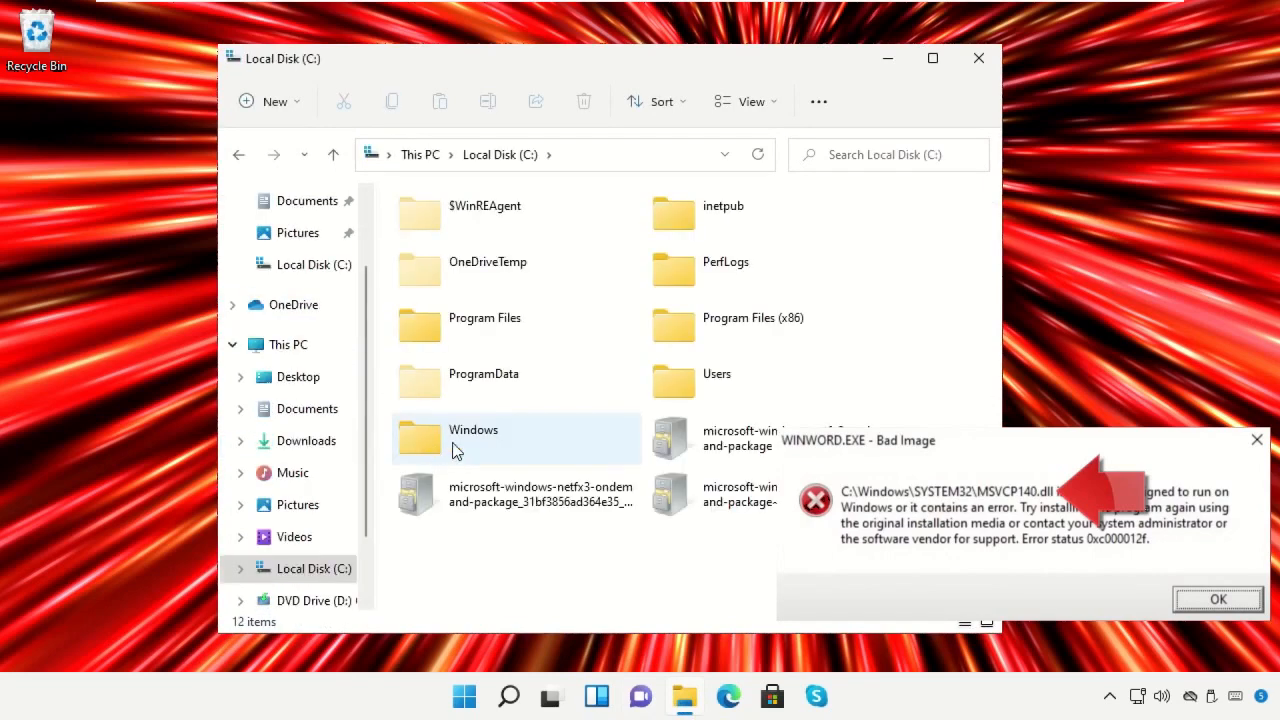
pyautogui.doubleClick(450, 448)
pyautogui.scroll(-11, 583, 468)
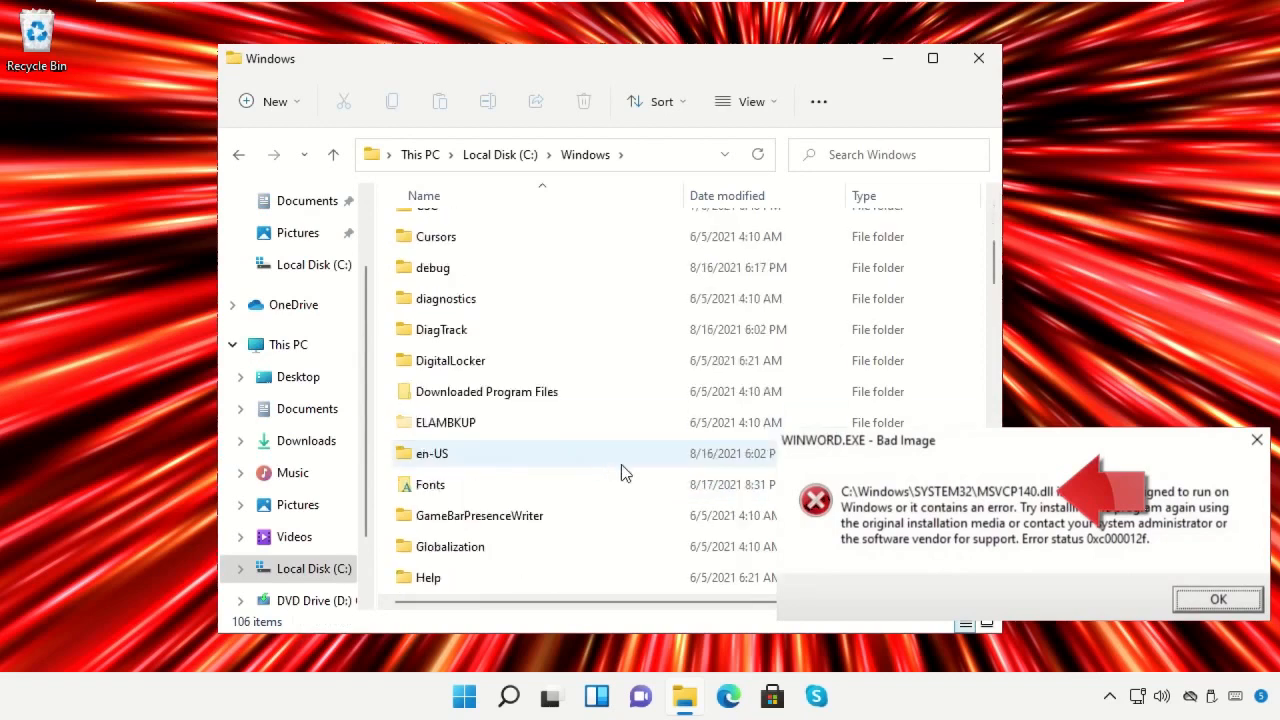
pyautogui.scroll(-9, 672, 477)
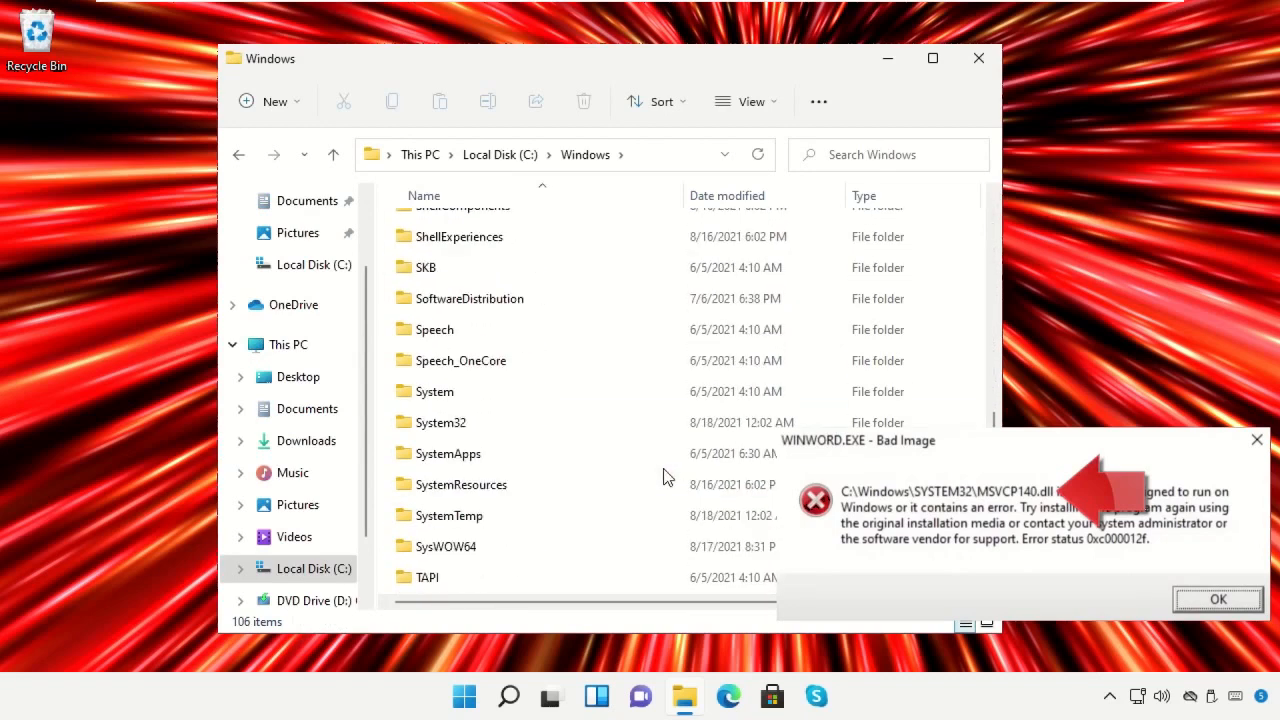
pyautogui.doubleClick(461, 421)
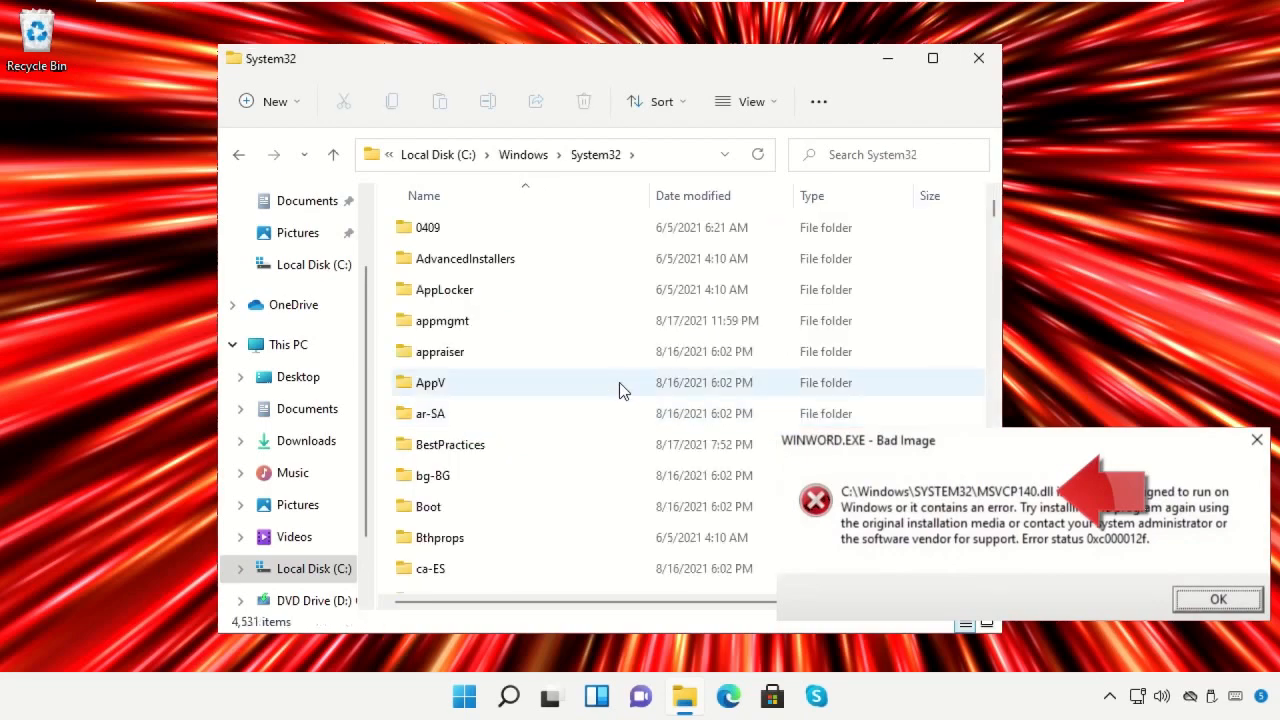
# Step: Delete msvcp140.dll from the System32 folder and minimize the folder window
pyautogui.moveTo(991, 212); pyautogui.dragTo(995, 398)
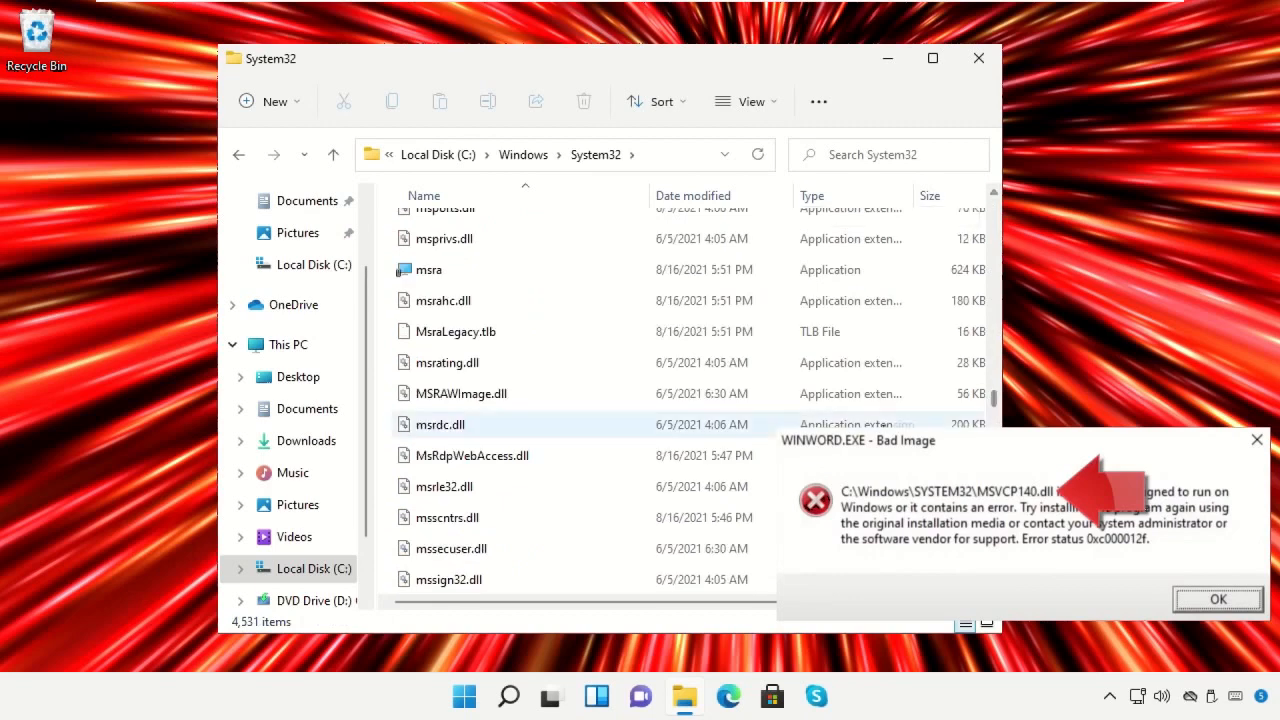
pyautogui.scroll(-8, 707, 456)
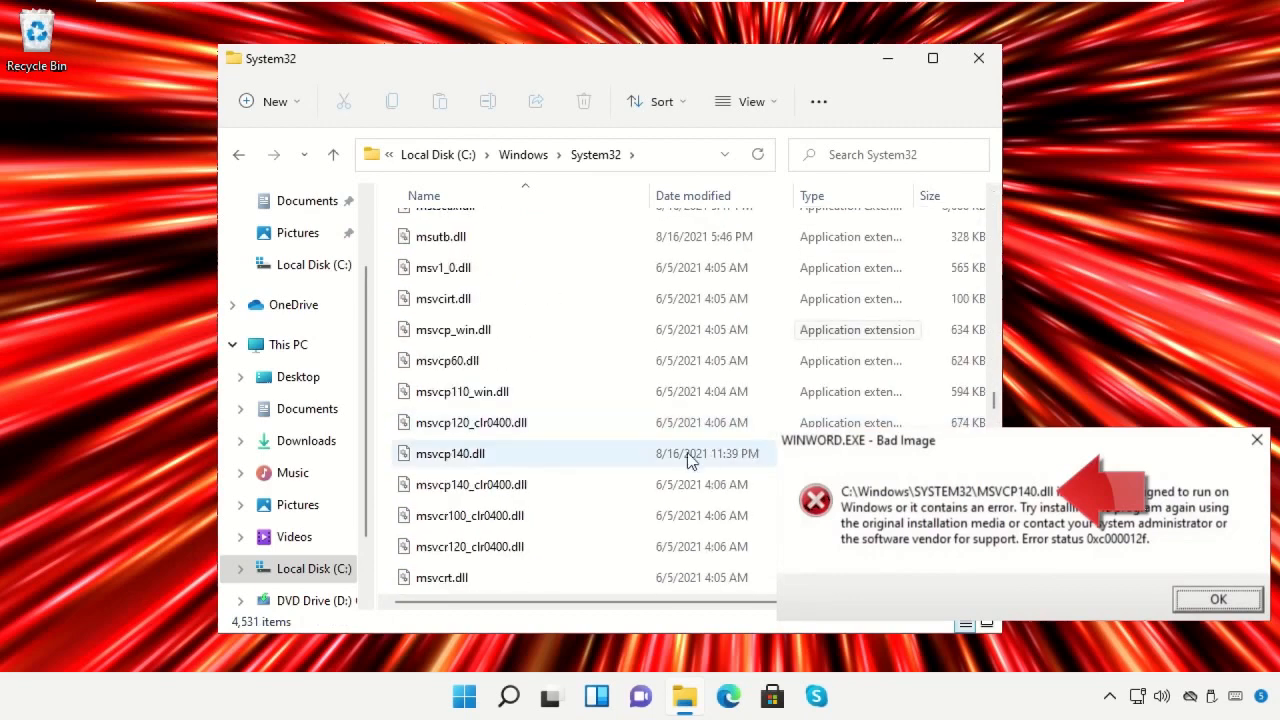
pyautogui.click(503, 460)
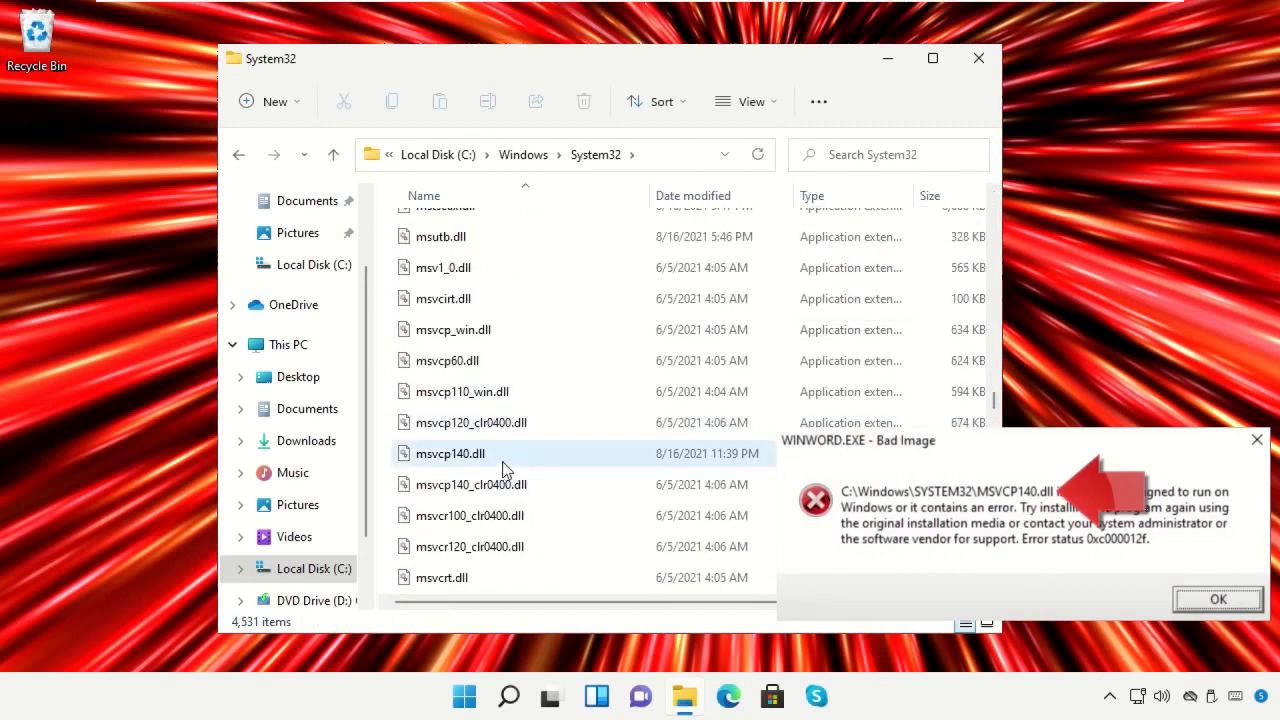
pyautogui.rightClick(556, 461)
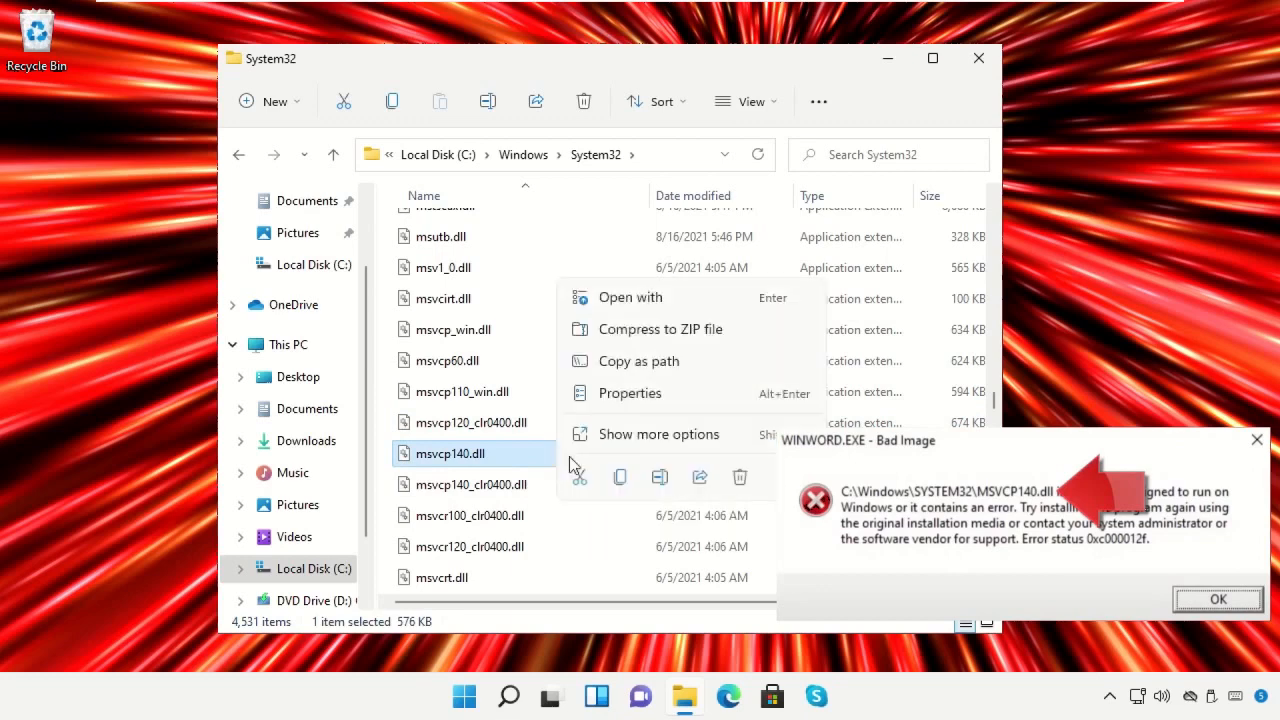
pyautogui.click(741, 480)
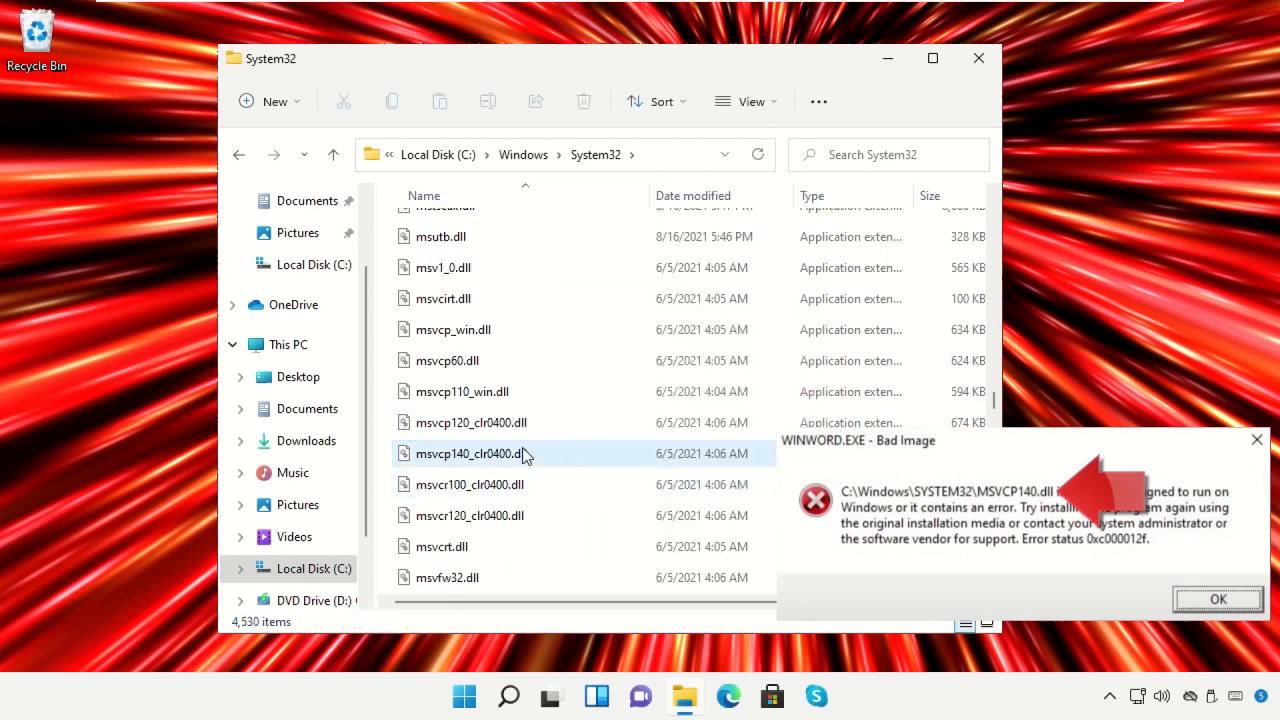
pyautogui.click(886, 60)
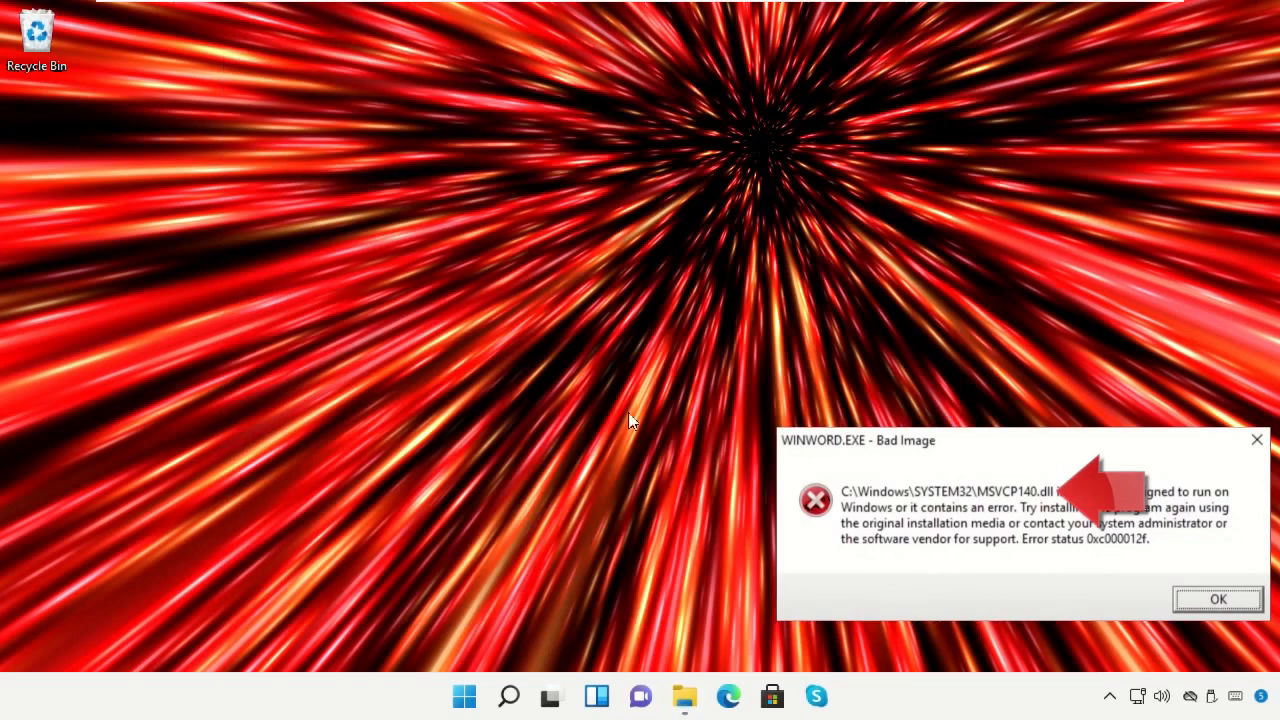
# Step: Find Google Chrome through Windows search and launch it
pyautogui.click(508, 696)
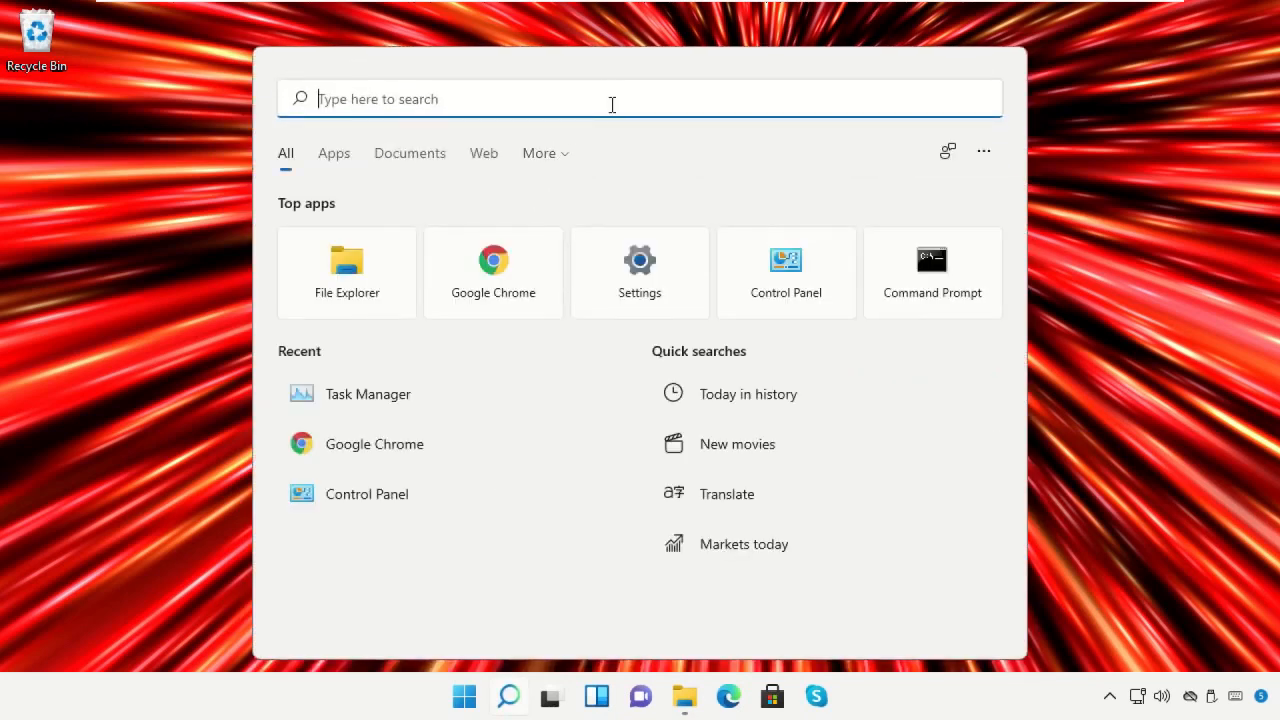
pyautogui.write('Chrome')
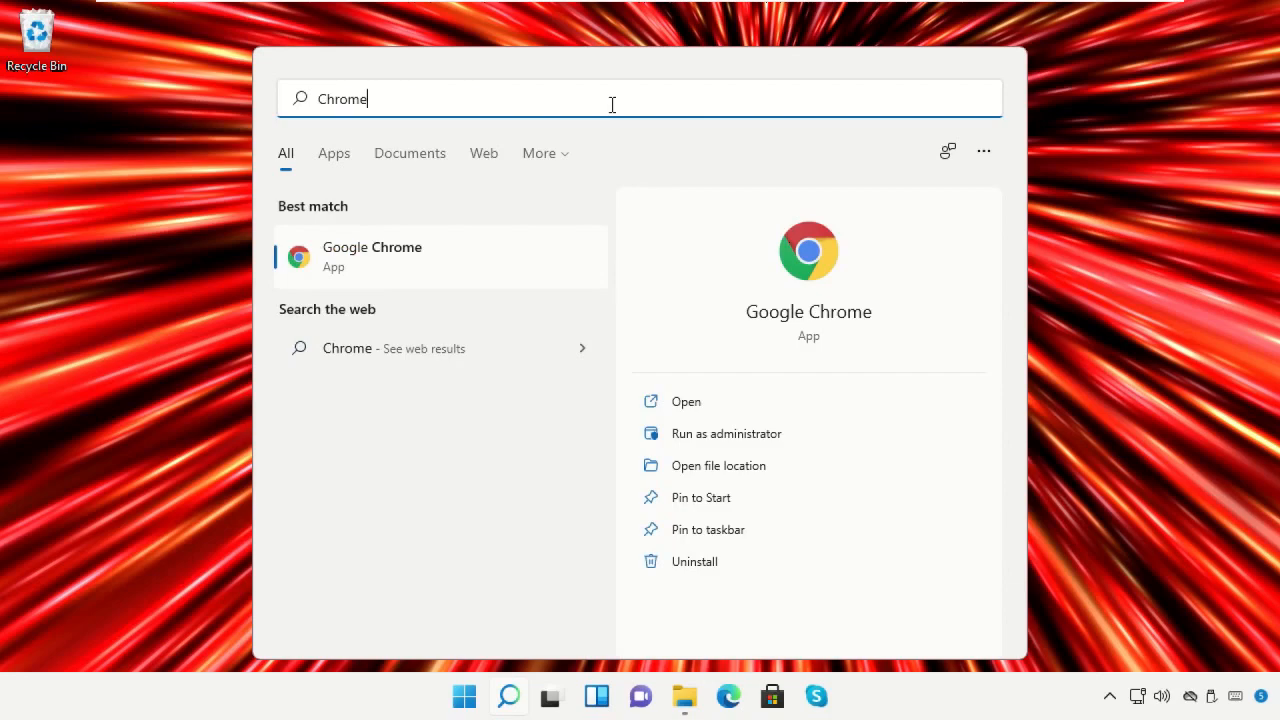
pyautogui.click(481, 236)
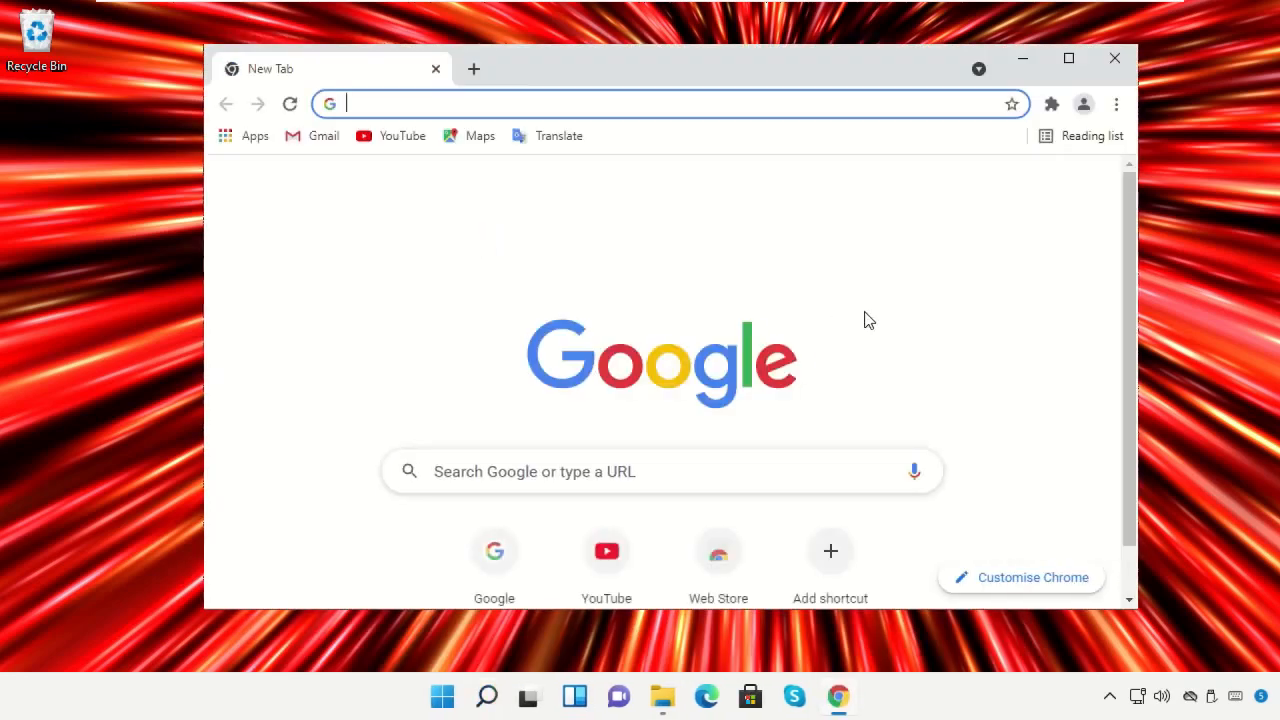
# Step: Search Google for "msvcp140.dll download"
pyautogui.click(846, 415)
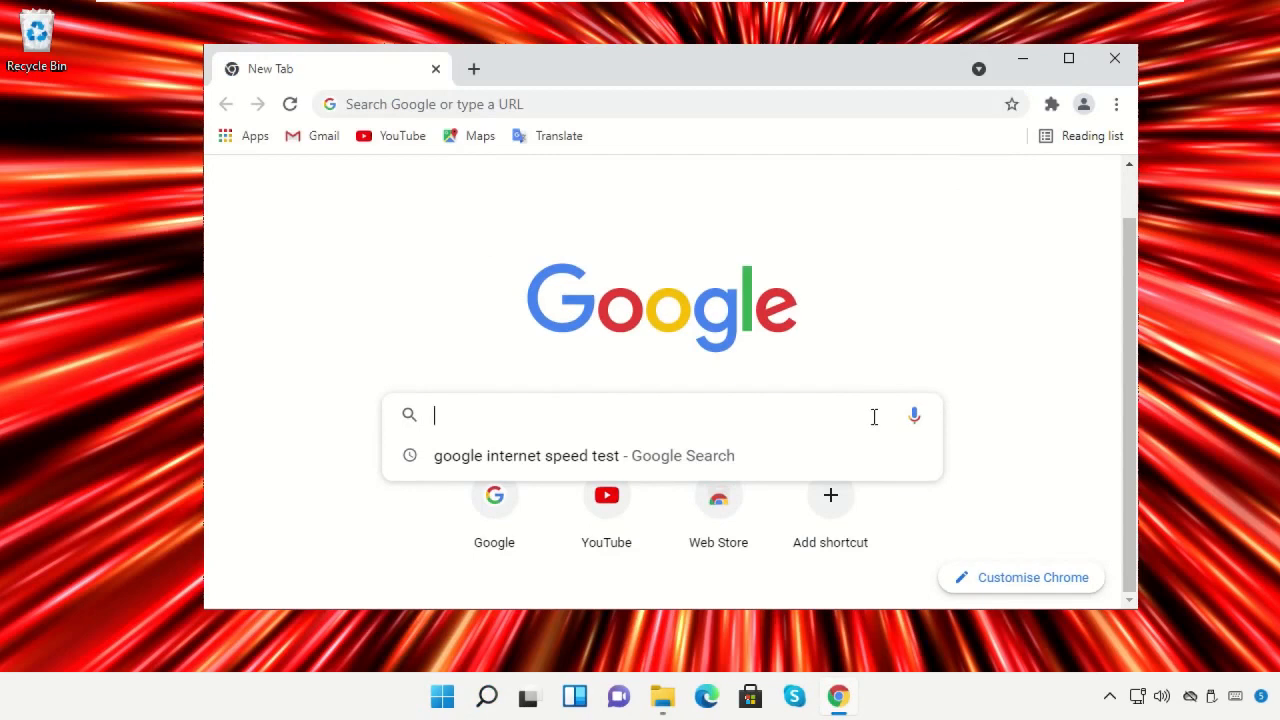
pyautogui.write('Msvc')
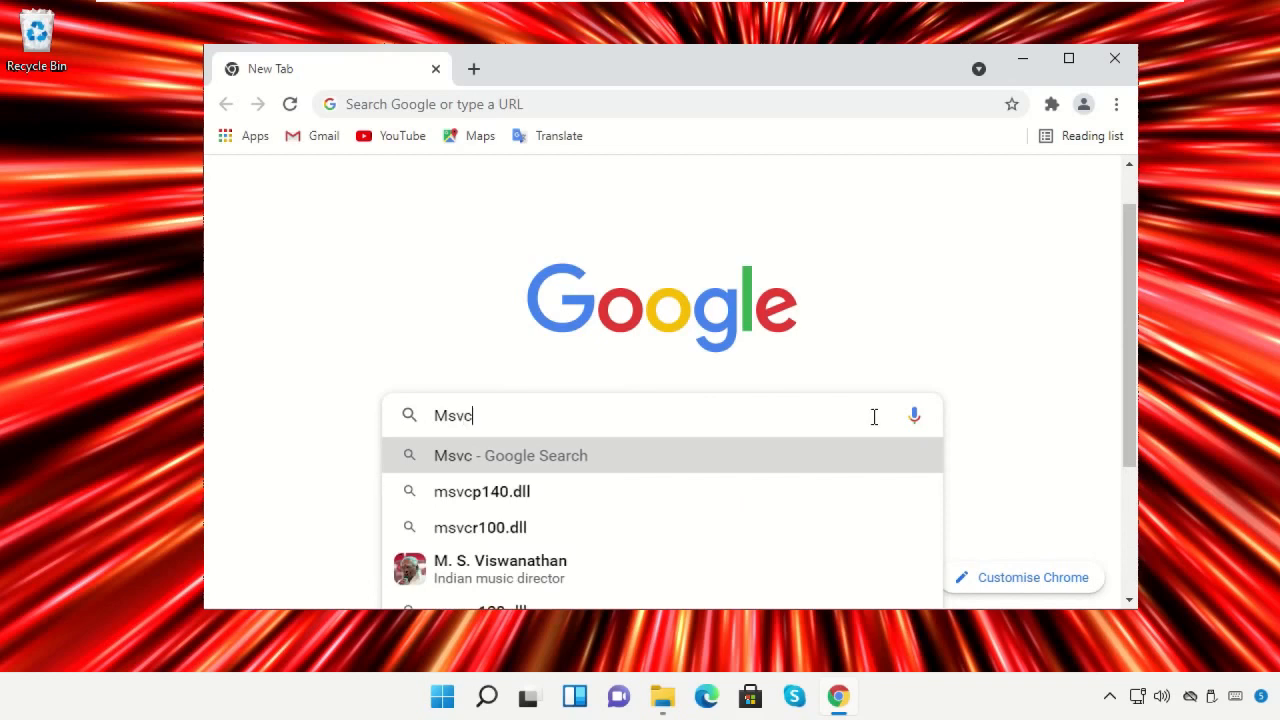
pyautogui.write('p14')
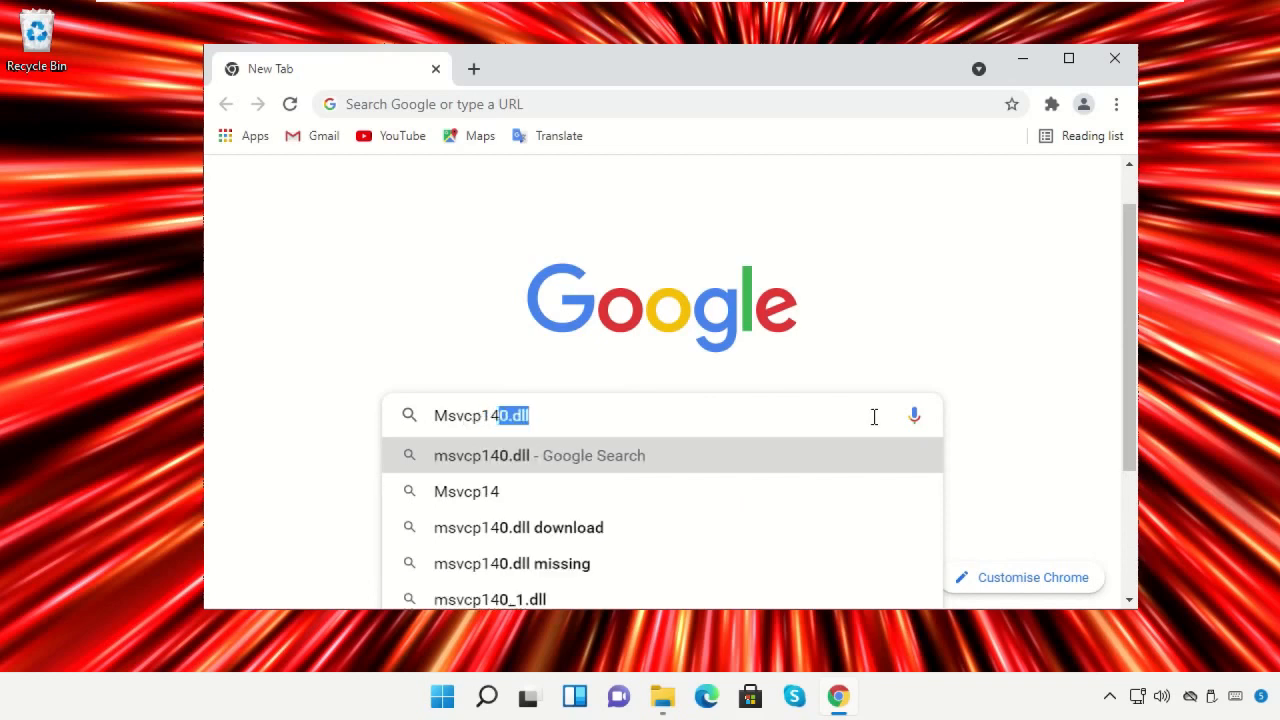
pyautogui.write('0.d')
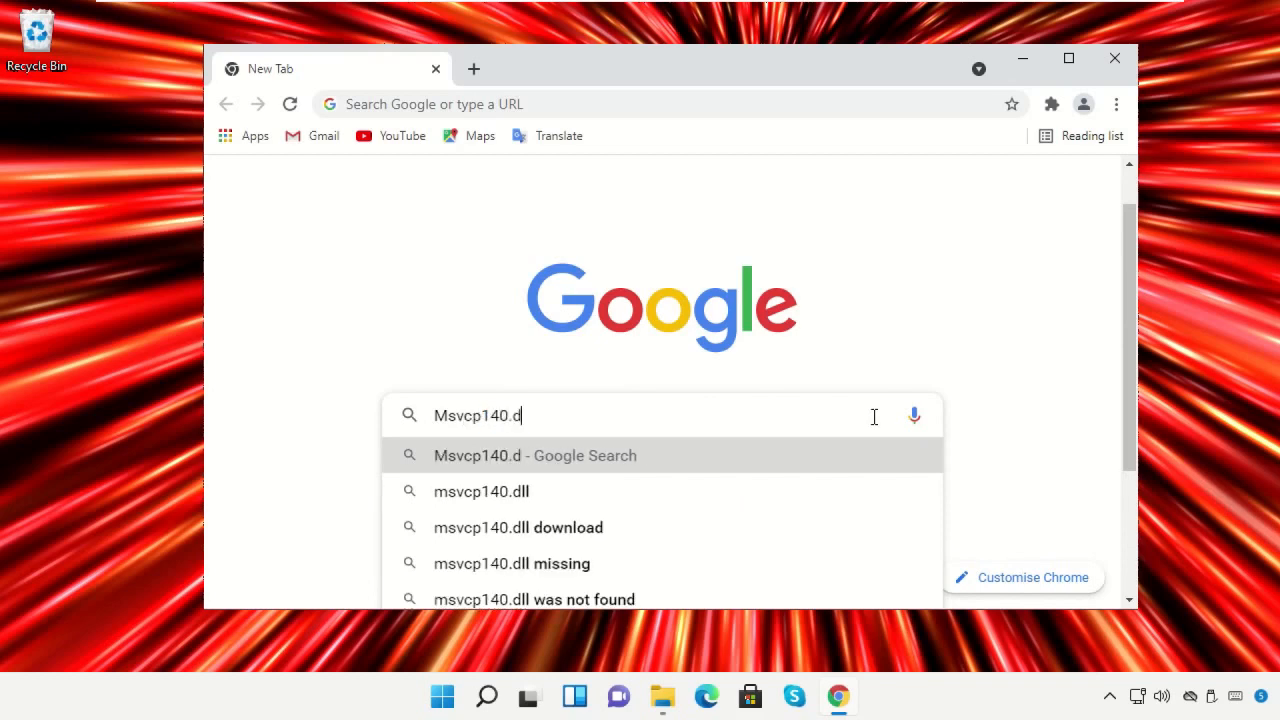
pyautogui.write('ll D')
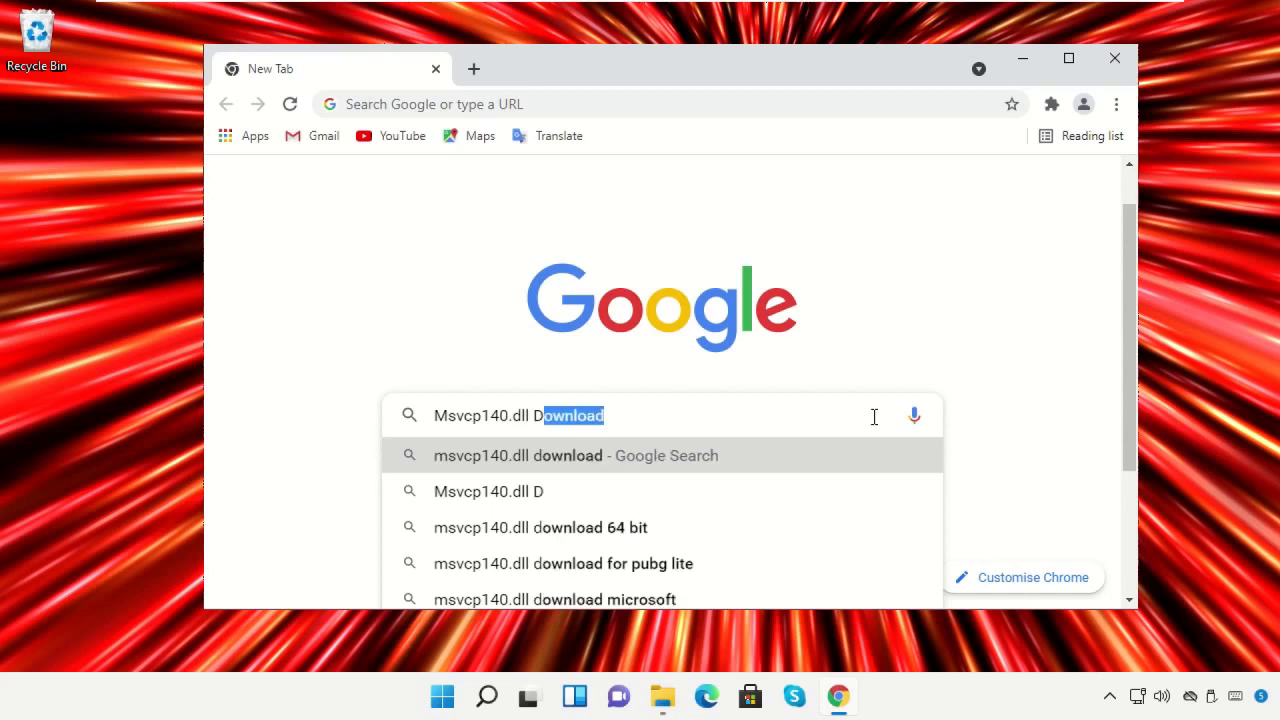
pyautogui.write('ownl')
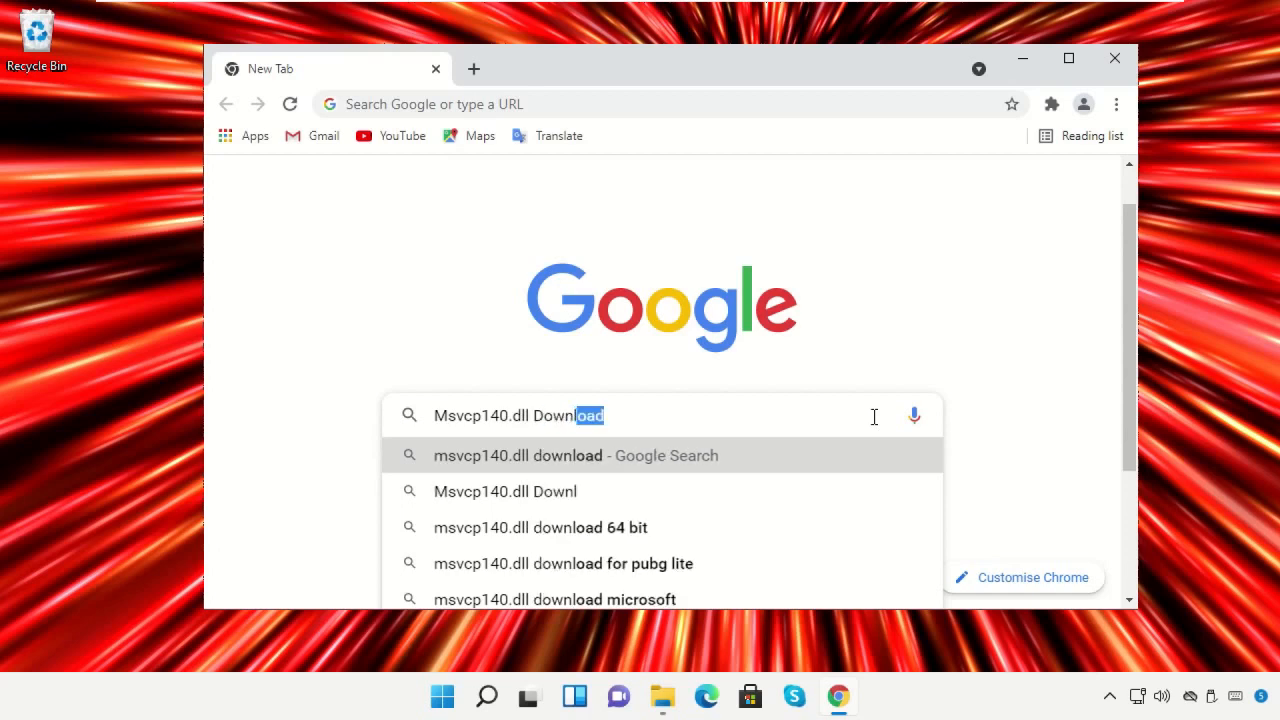
pyautogui.write('oad')
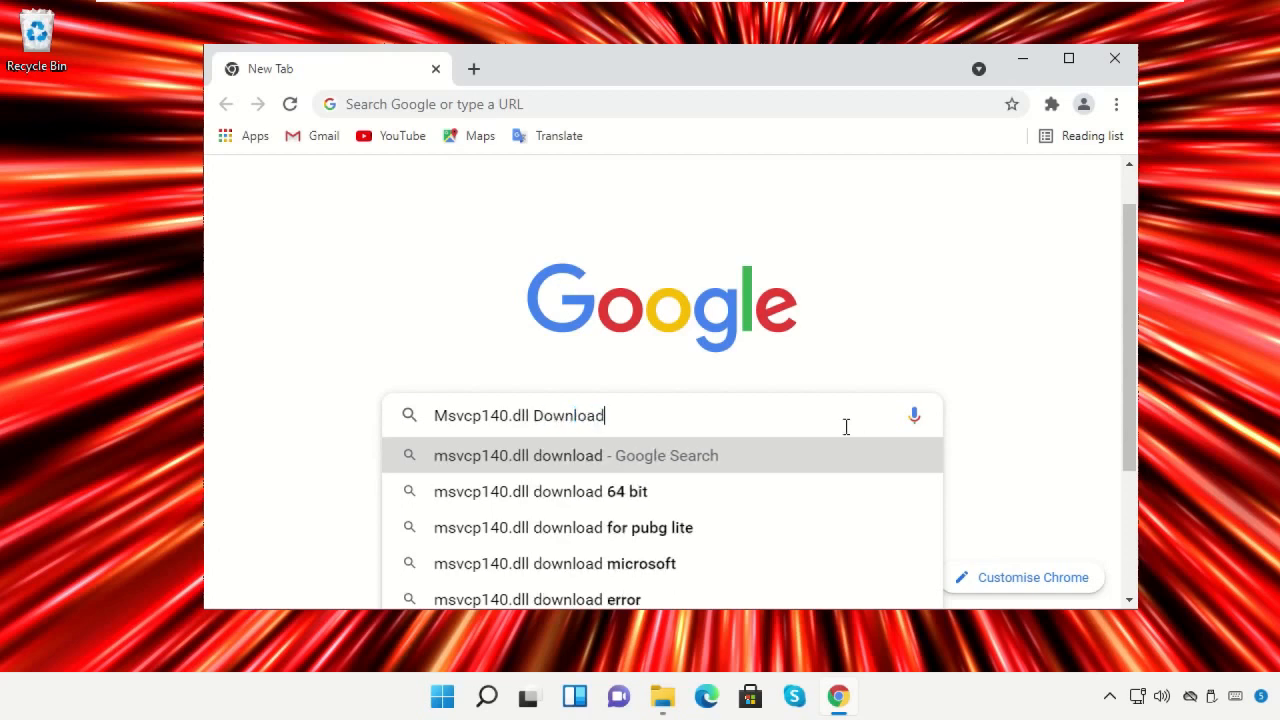
pyautogui.click(752, 457)
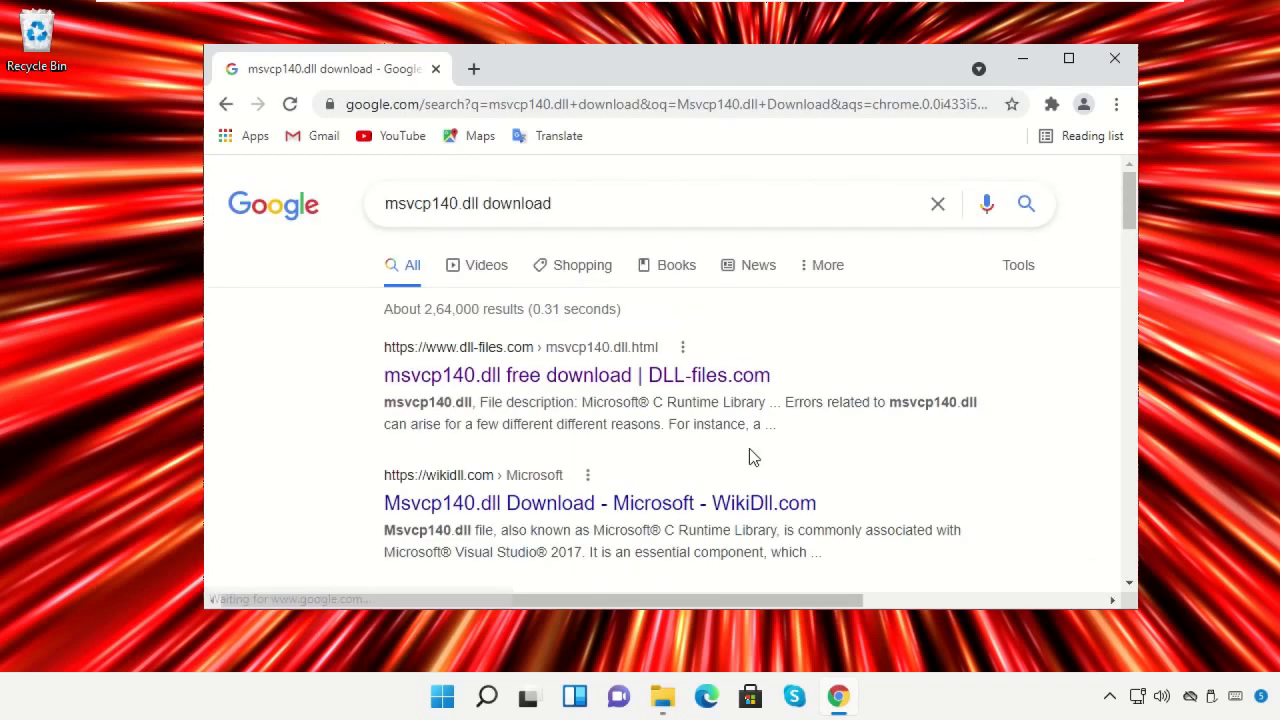
# Step: Download the 64-bit msvcp140.dll version 14.26.28804.1 as a zip file from DLL-files.com
pyautogui.click(618, 380)
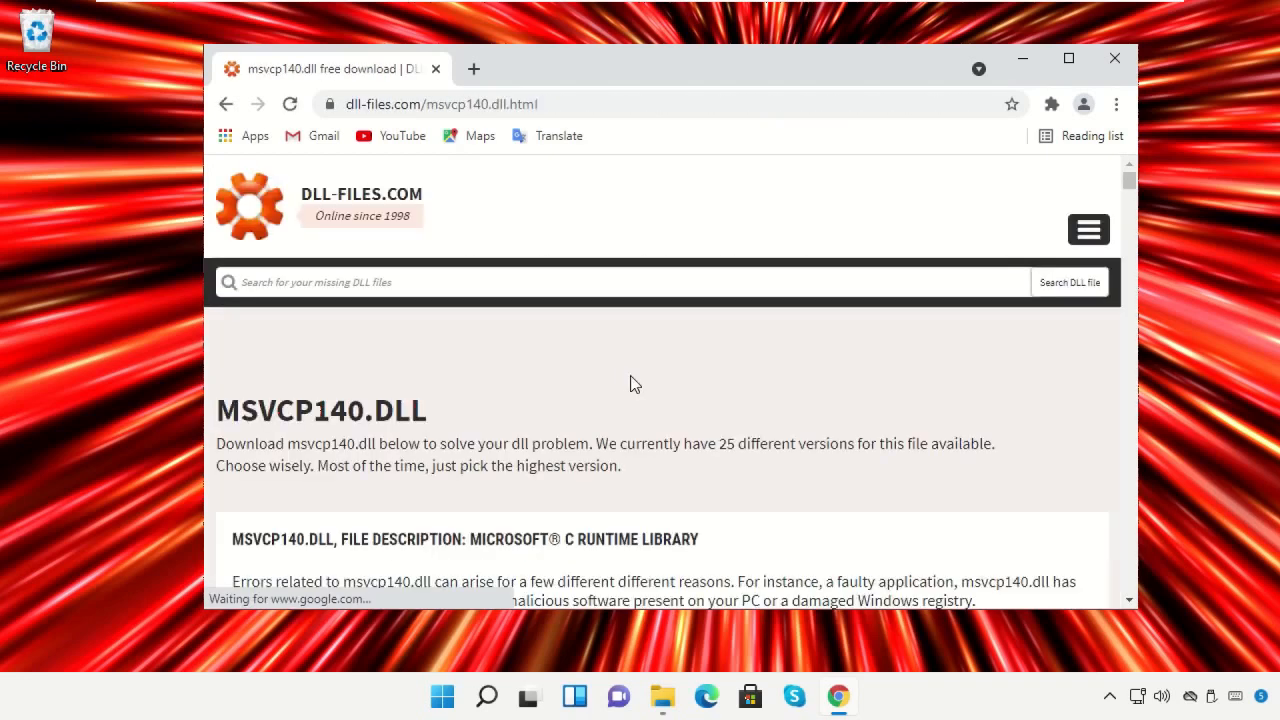
pyautogui.scroll(-10, 867, 426)
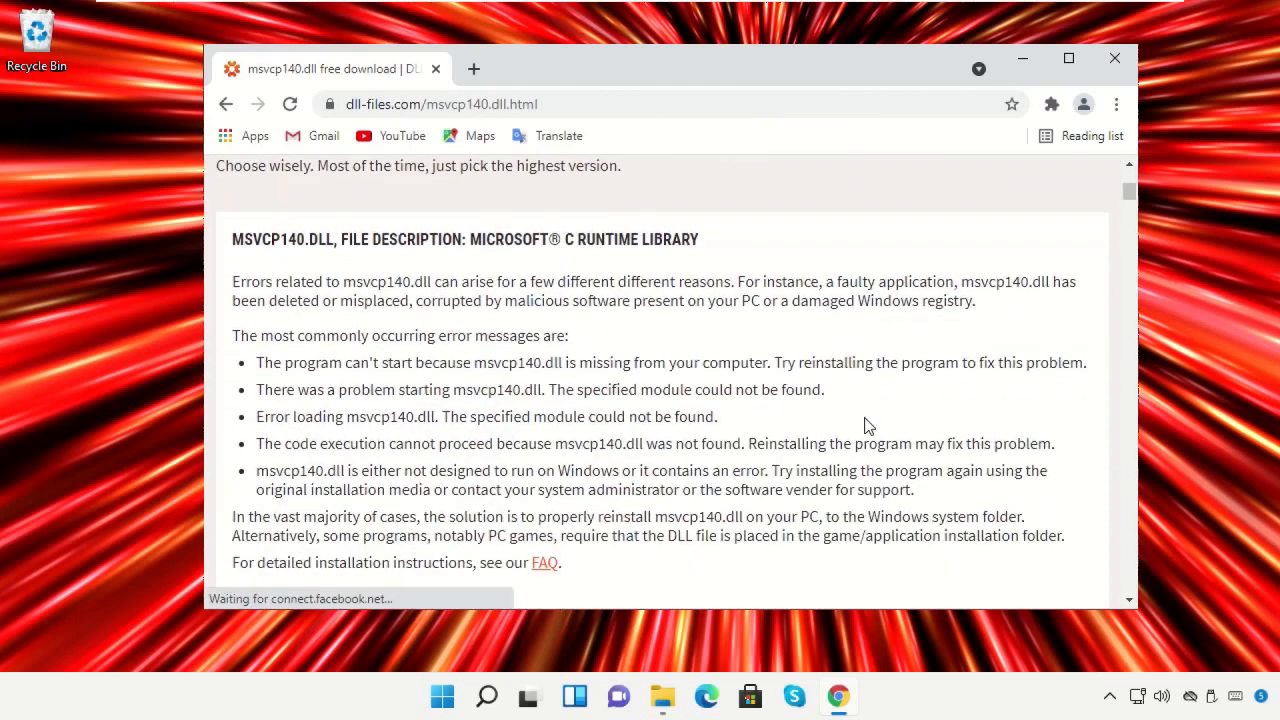
pyautogui.scroll(-4, 866, 417)
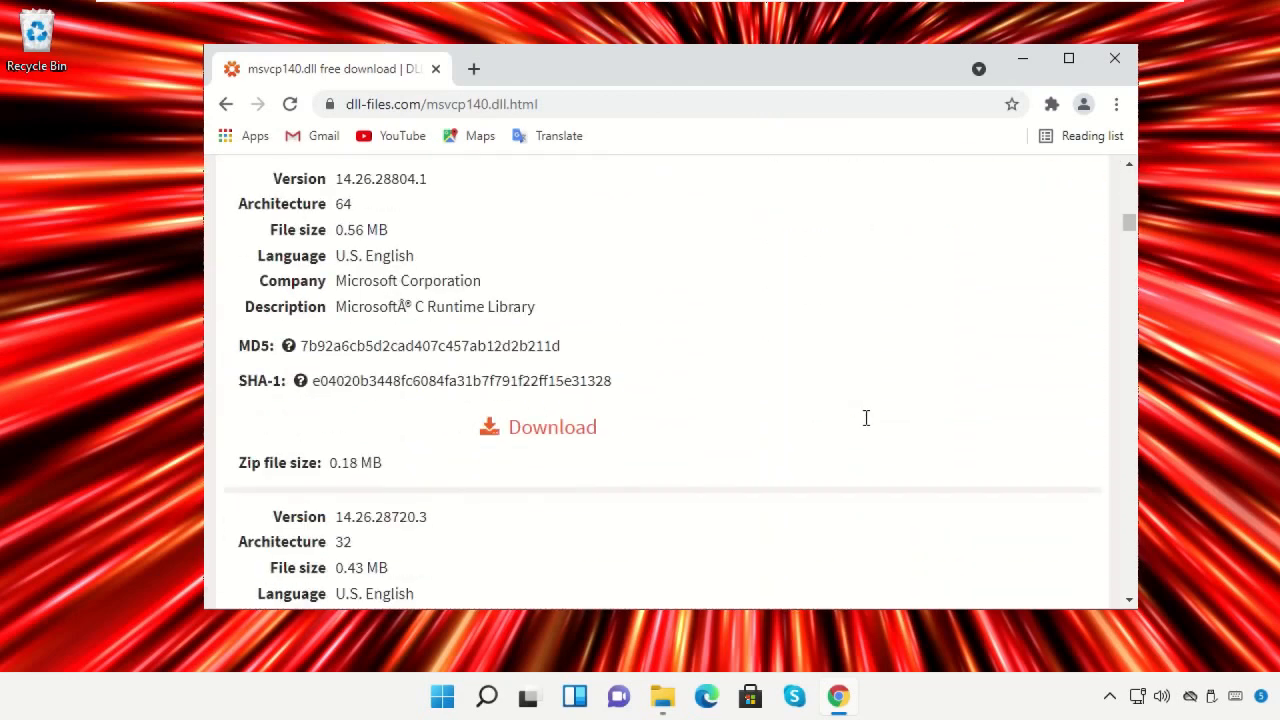
pyautogui.scroll(1, 723, 426)
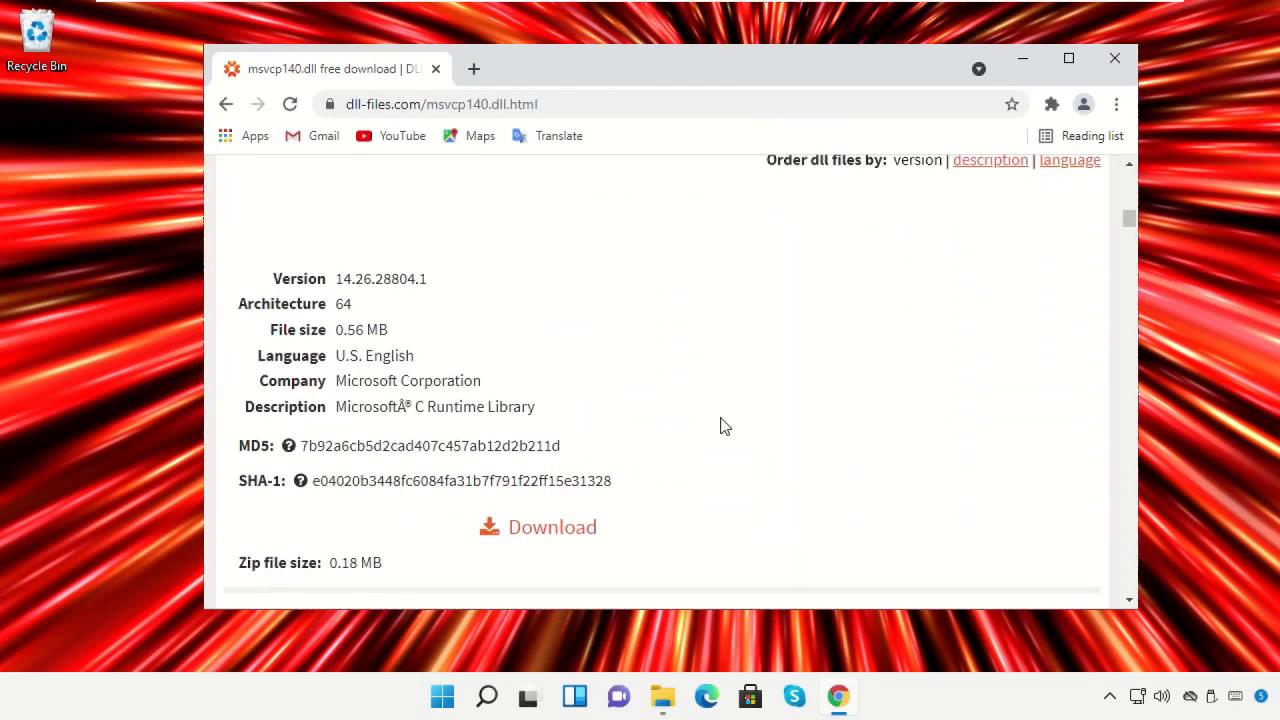
pyautogui.click(563, 531)
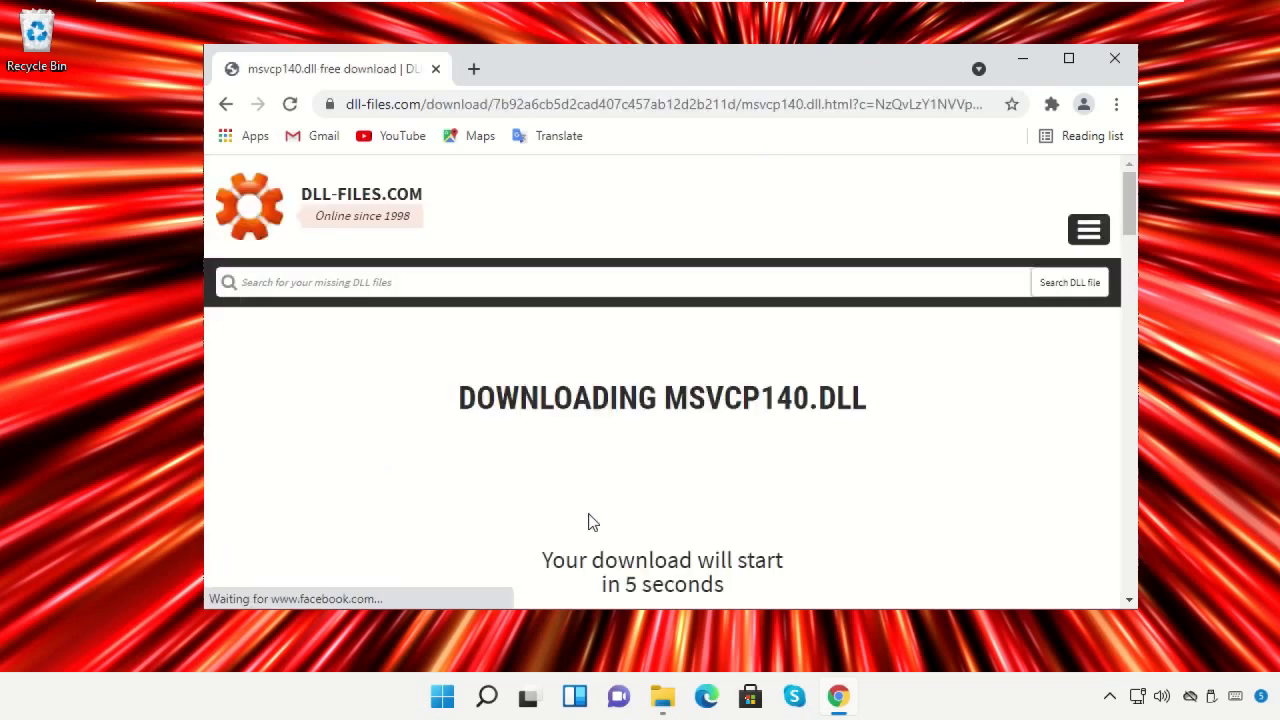
pyautogui.scroll(-1, 938, 463)
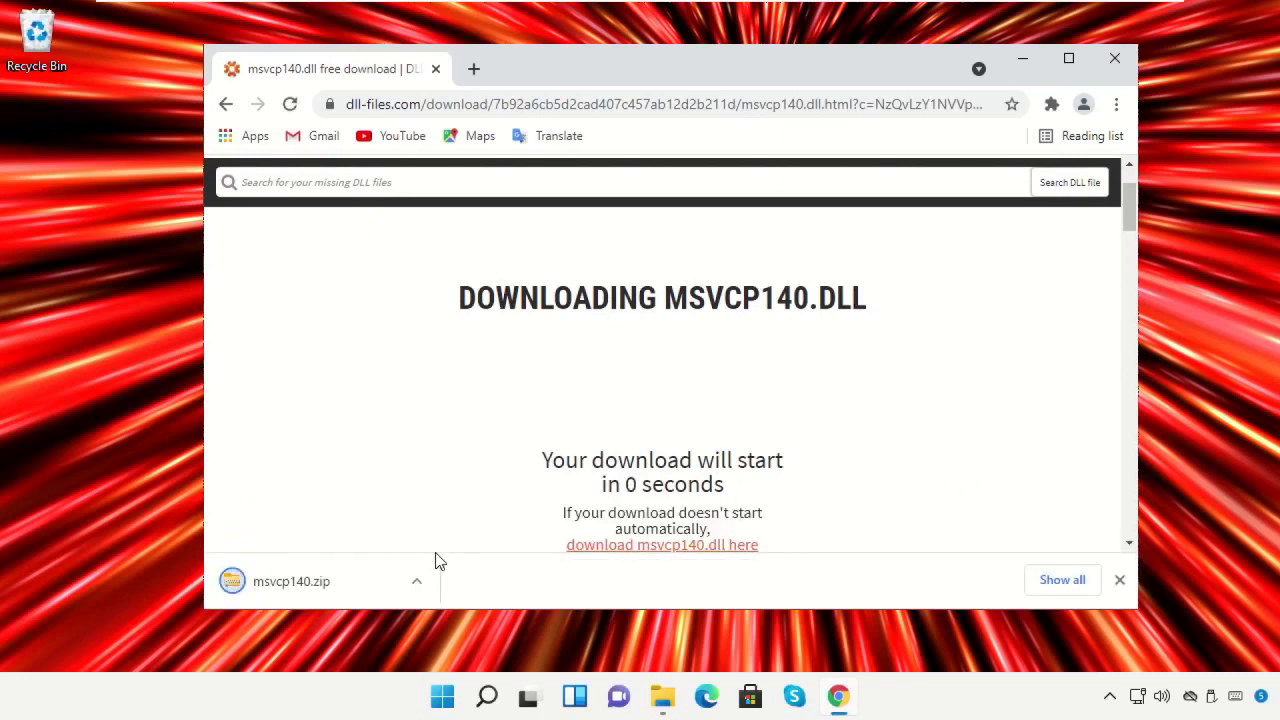
# Step: Open the downloaded msvcp140.zip, extract msvcp140.dll to the desktop, and close the archive and browser windows
pyautogui.click(420, 581)
pyautogui.click(460, 513)
pyautogui.moveTo(476, 253); pyautogui.dragTo(35, 175)
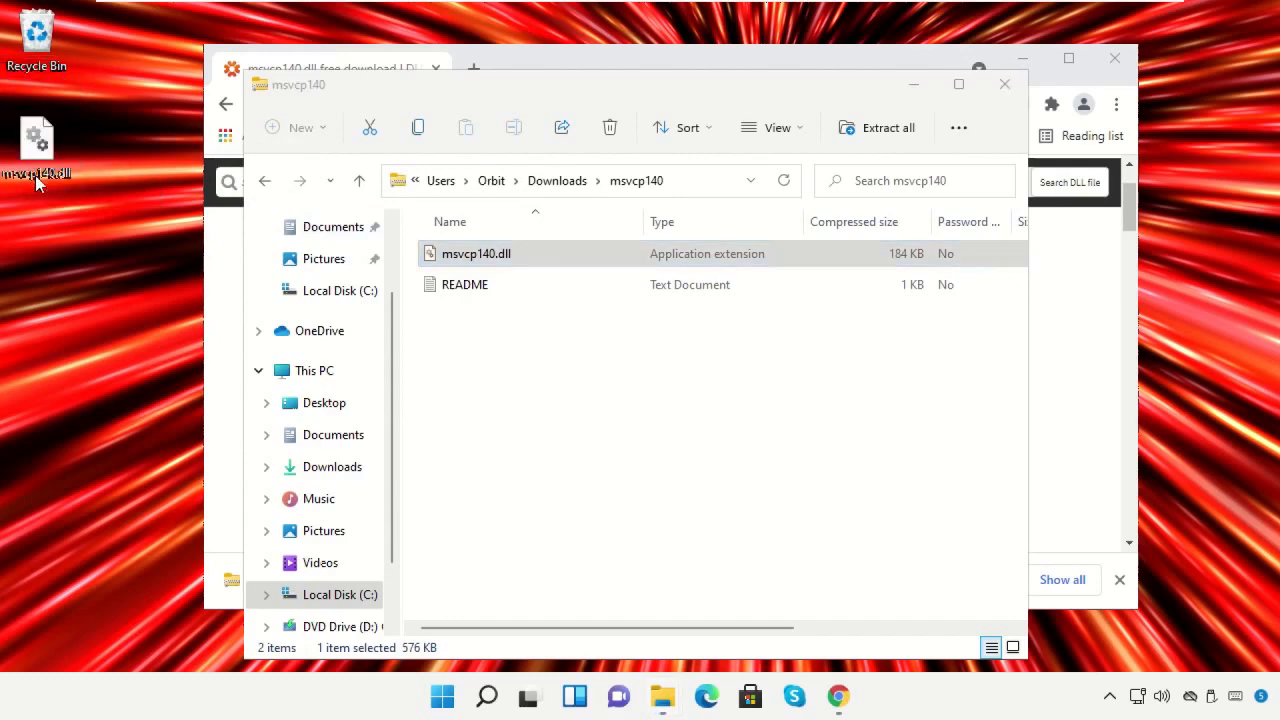
pyautogui.click(1004, 84)
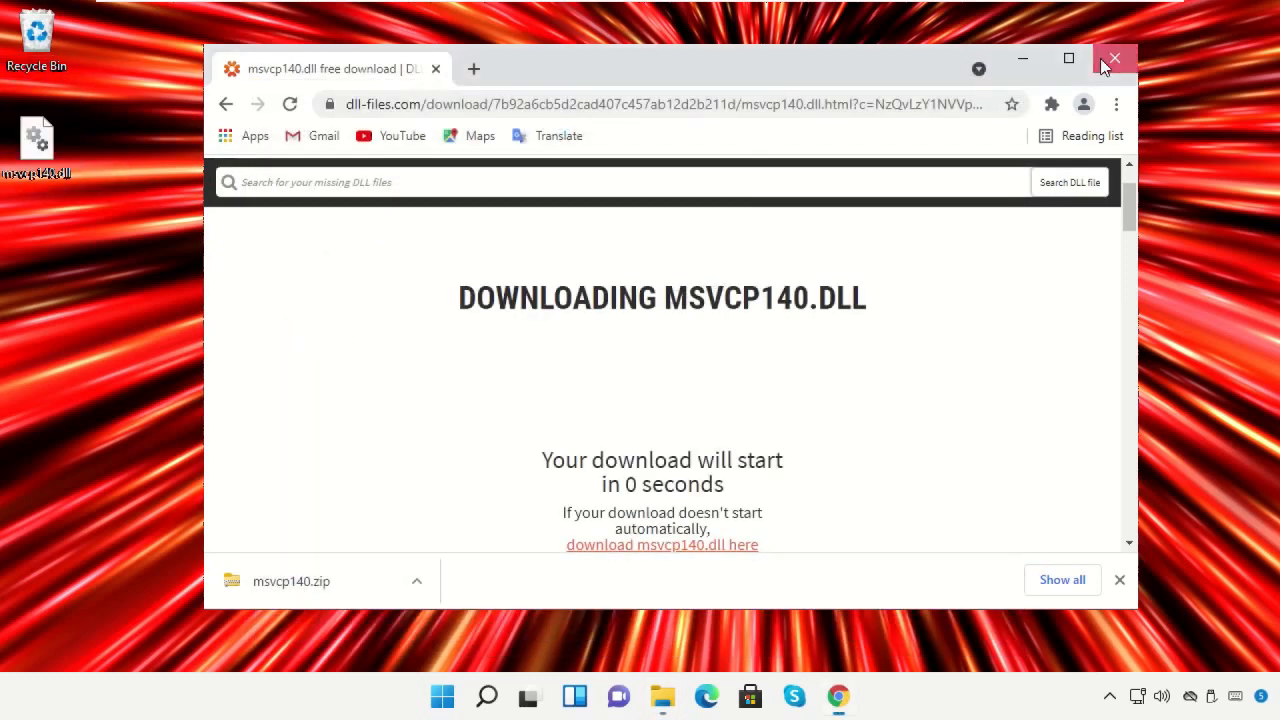
pyautogui.click(1114, 58)
# Step: Move msvcp140.dll from the desktop into the System32 folder, granting administrator permission for the move
pyautogui.click(684, 696)
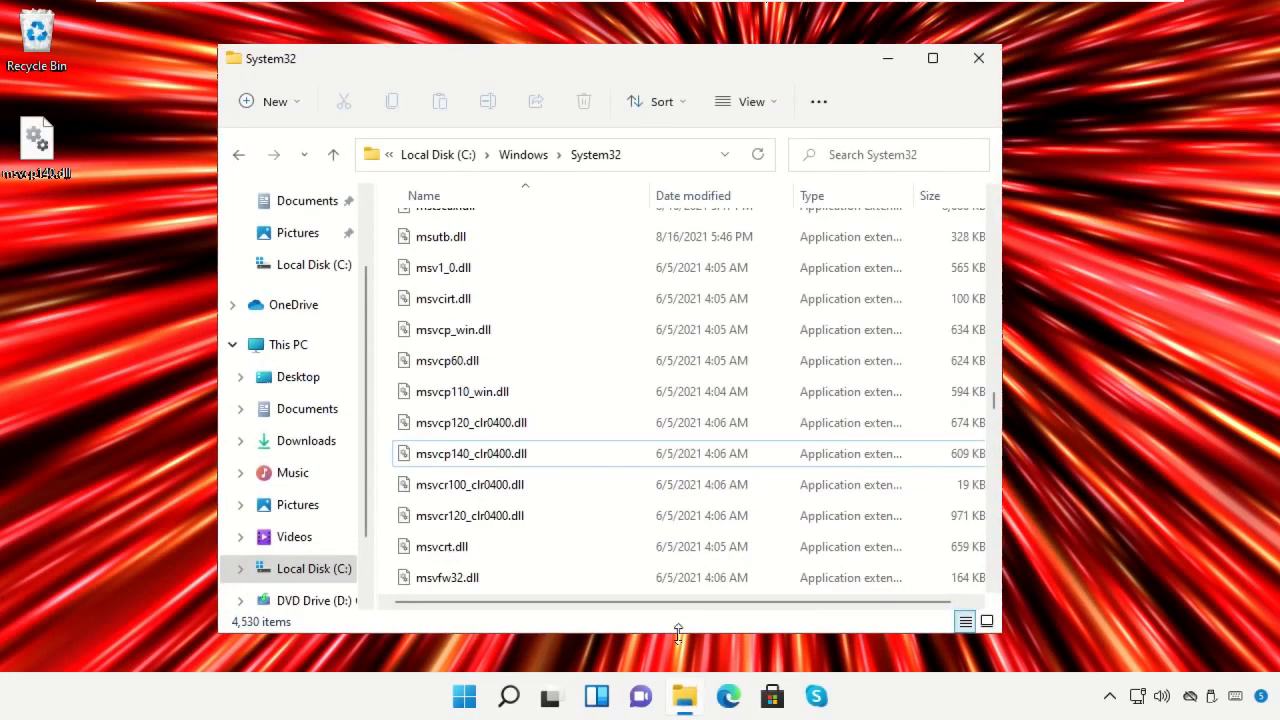
pyautogui.moveTo(40, 140); pyautogui.dragTo(555, 314)
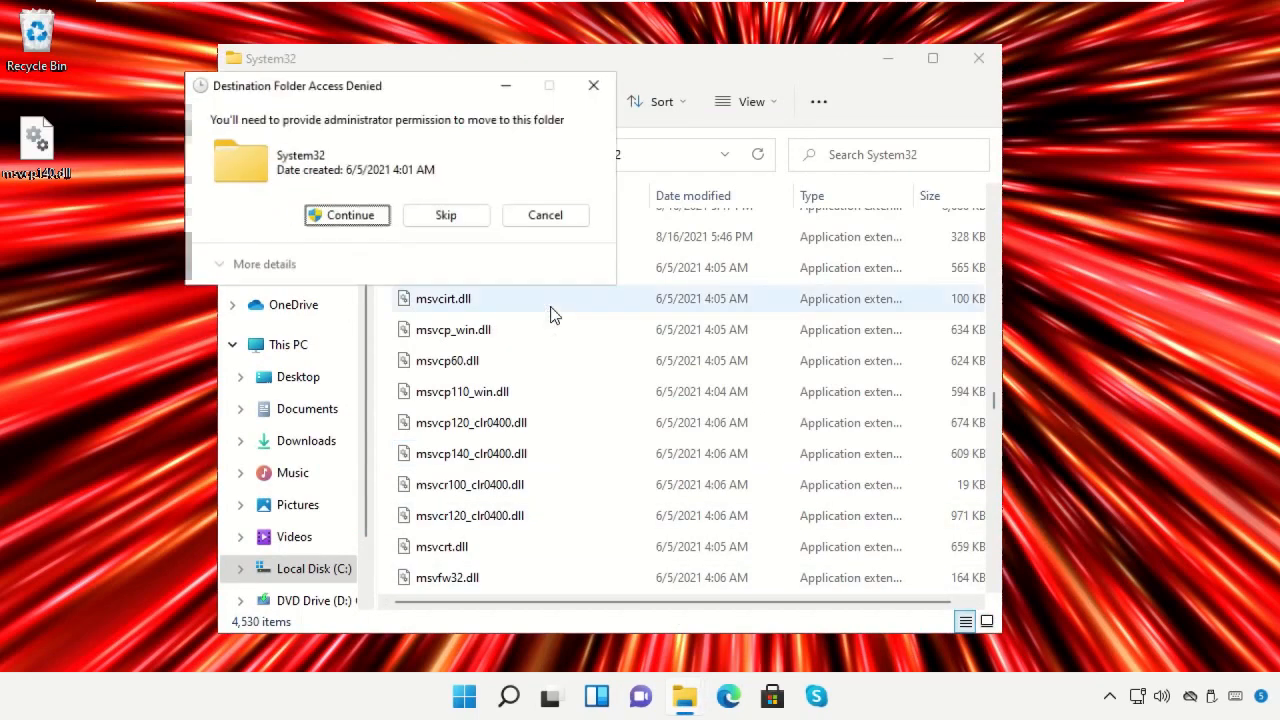
pyautogui.click(334, 211)
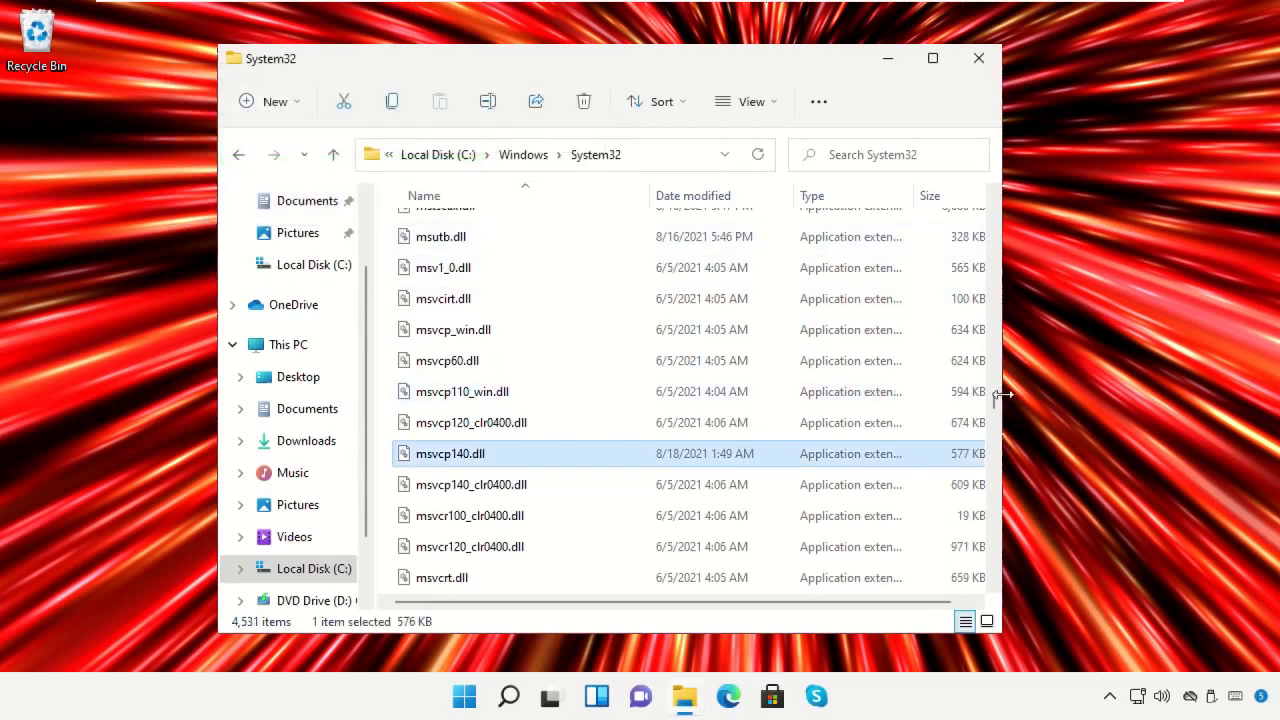
# Step: Try to delete appwiz.cpl from the System32 folder
pyautogui.moveTo(995, 395); pyautogui.dragTo(995, 215)
pyautogui.scroll(-20, 851, 437)
pyautogui.scroll(-6, 733, 472)
pyautogui.scroll(1, 629, 423)
pyautogui.click(510, 417)
pyautogui.rightClick(507, 412)
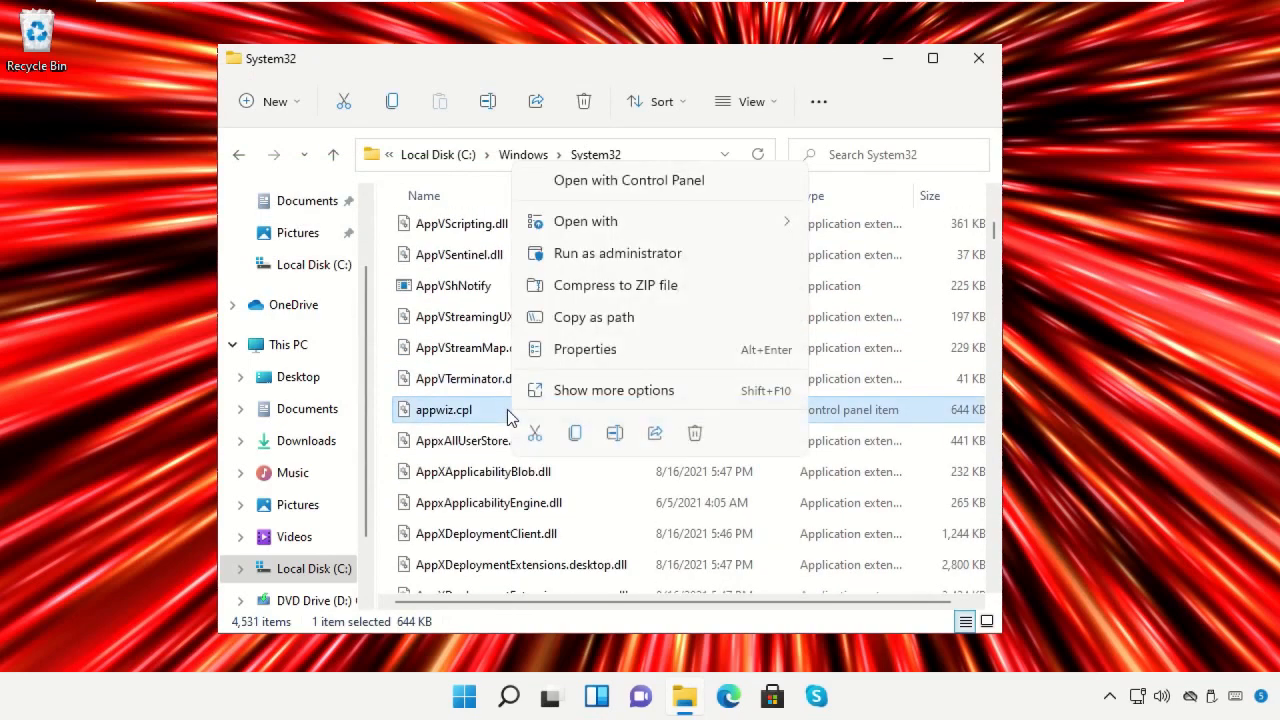
pyautogui.click(694, 433)
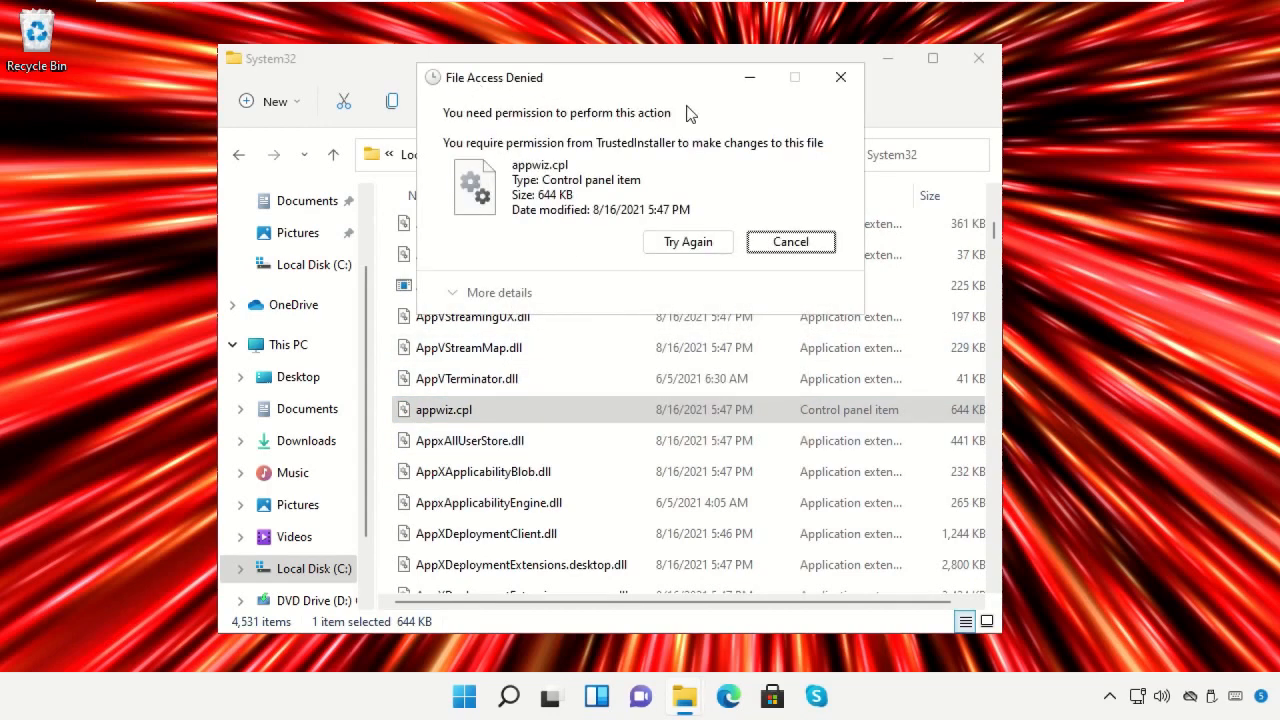
pyautogui.click(812, 246)
# Step: Open the advanced security settings of appwiz.cpl from its file properties
pyautogui.rightClick(500, 411)
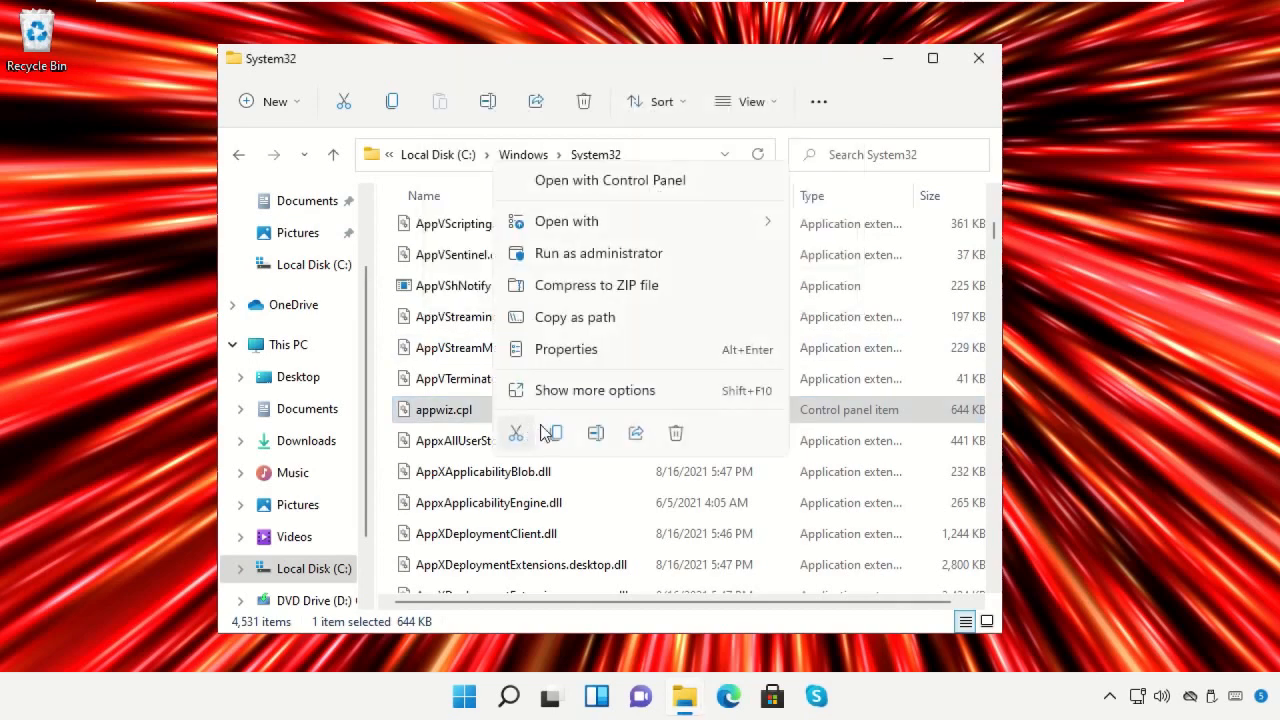
pyautogui.click(564, 349)
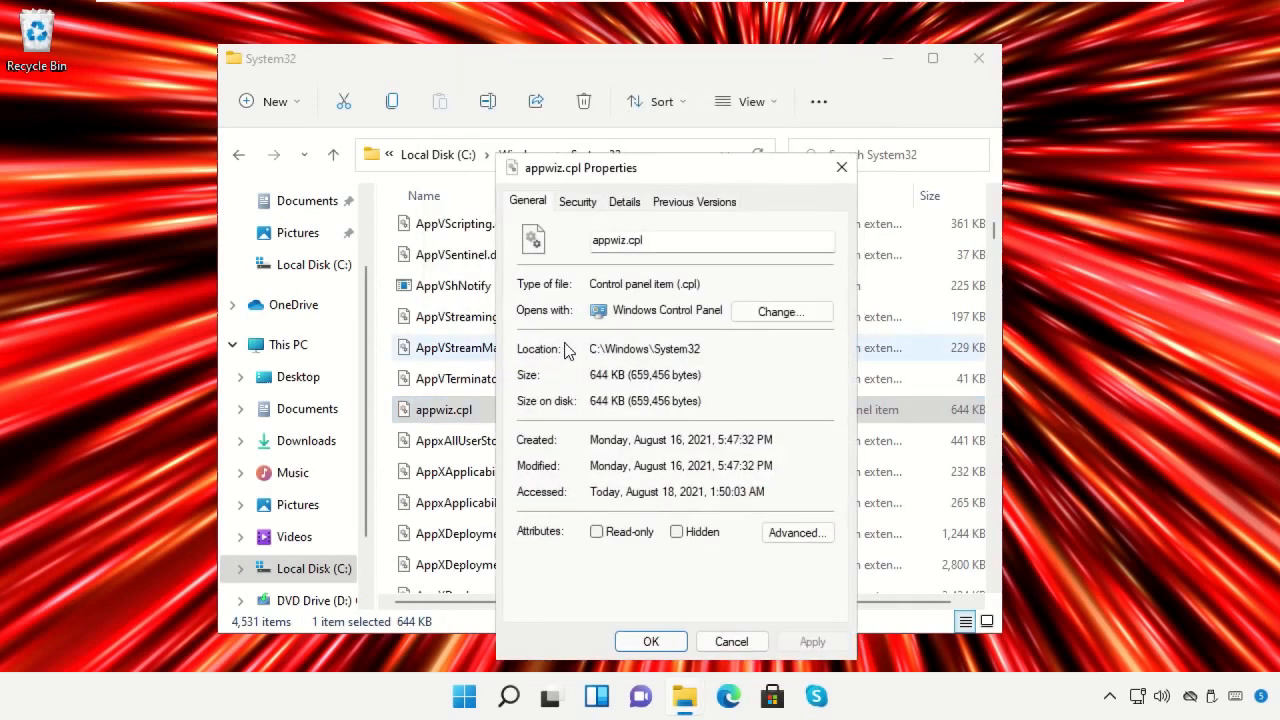
pyautogui.moveTo(653, 170); pyautogui.dragTo(542, 101)
pyautogui.click(466, 134)
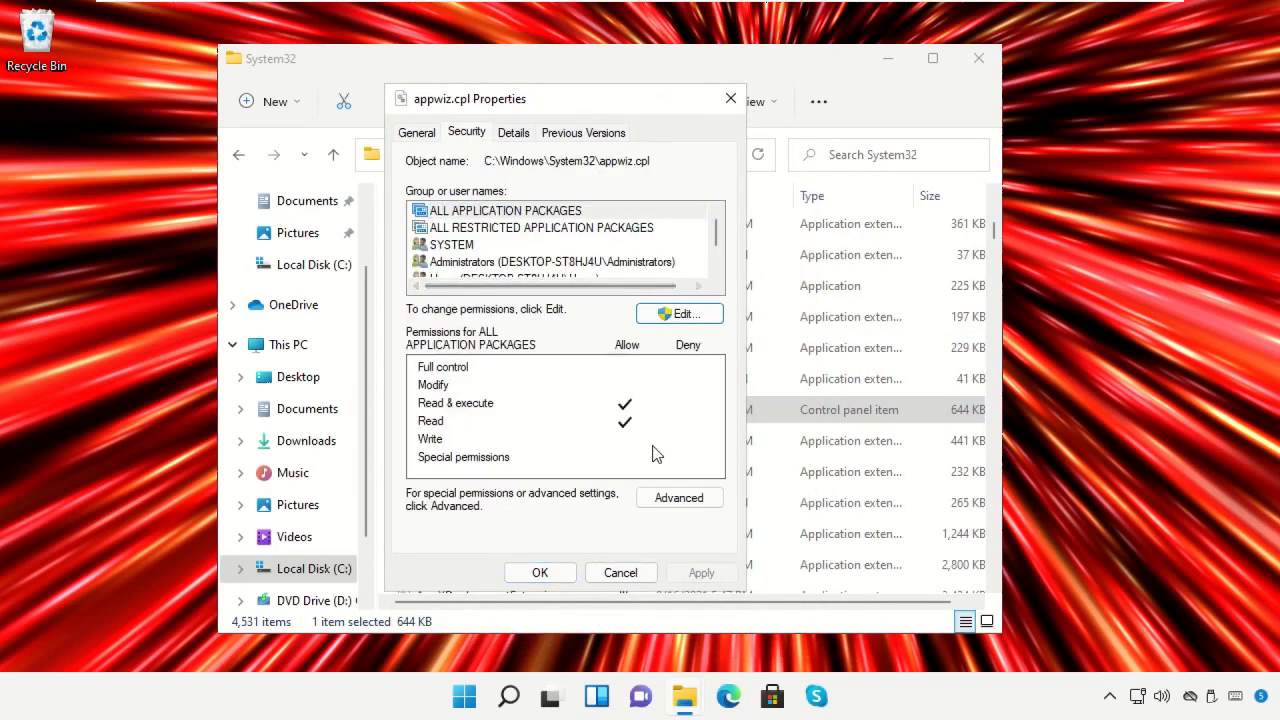
pyautogui.click(672, 496)
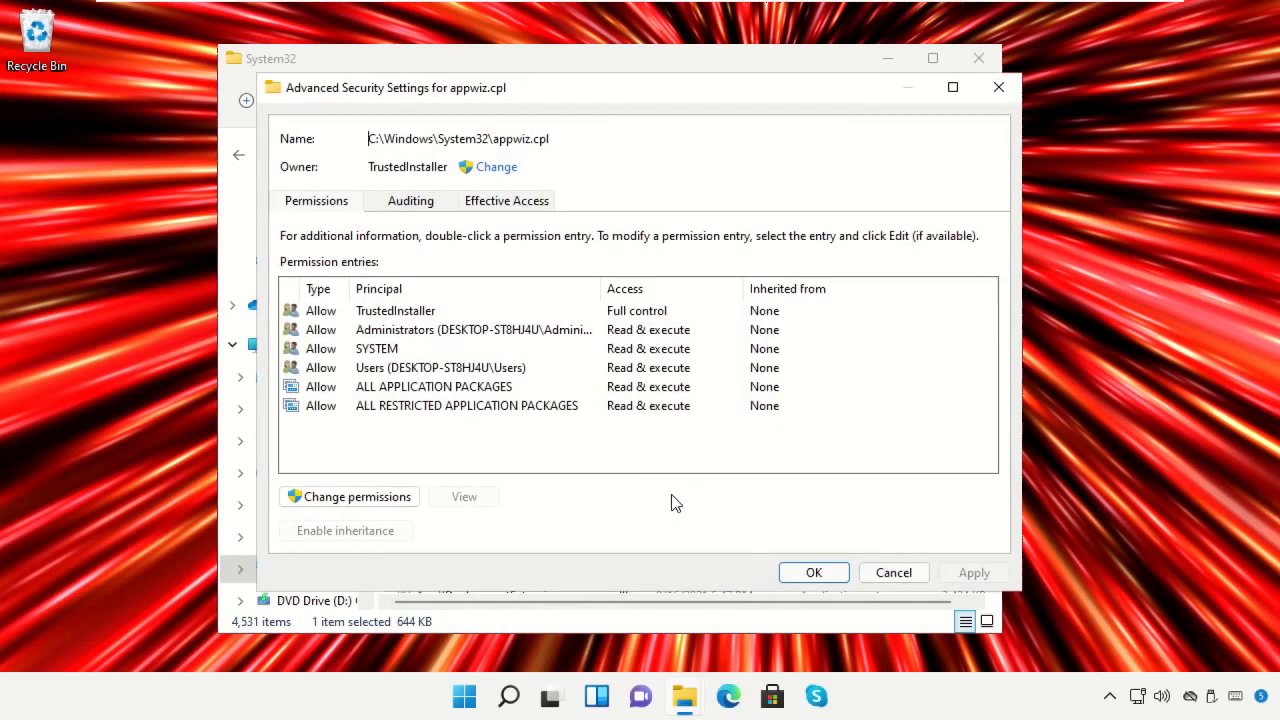
# Step: Change the owner of appwiz.cpl from TrustedInstaller to the local user's account, picked from an advanced search of users and groups
pyautogui.click(489, 173)
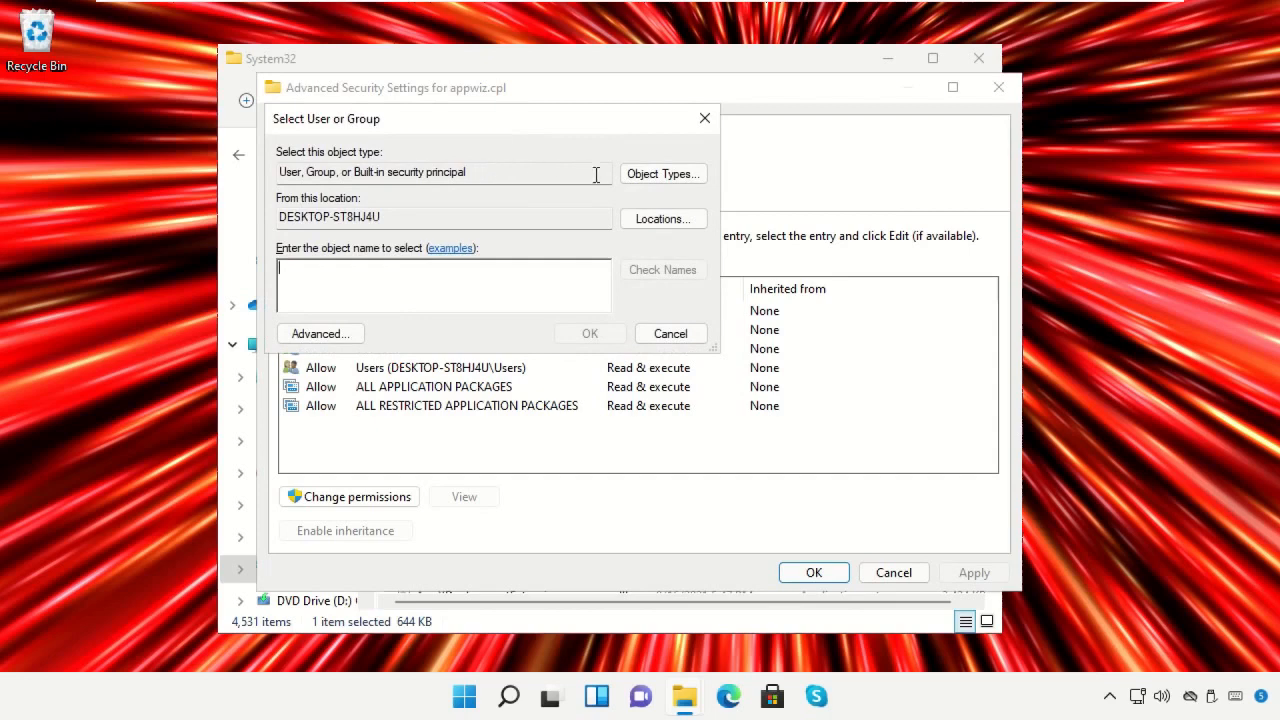
pyautogui.click(336, 335)
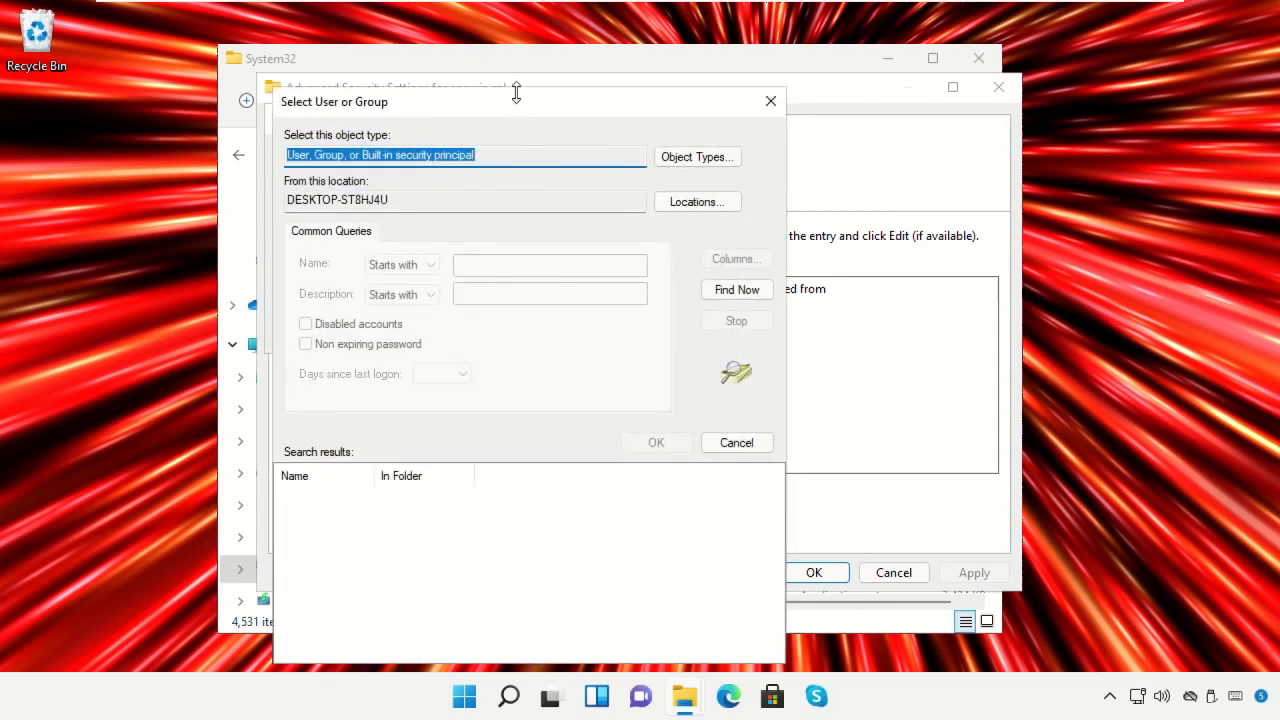
pyautogui.moveTo(510, 106); pyautogui.dragTo(512, 69)
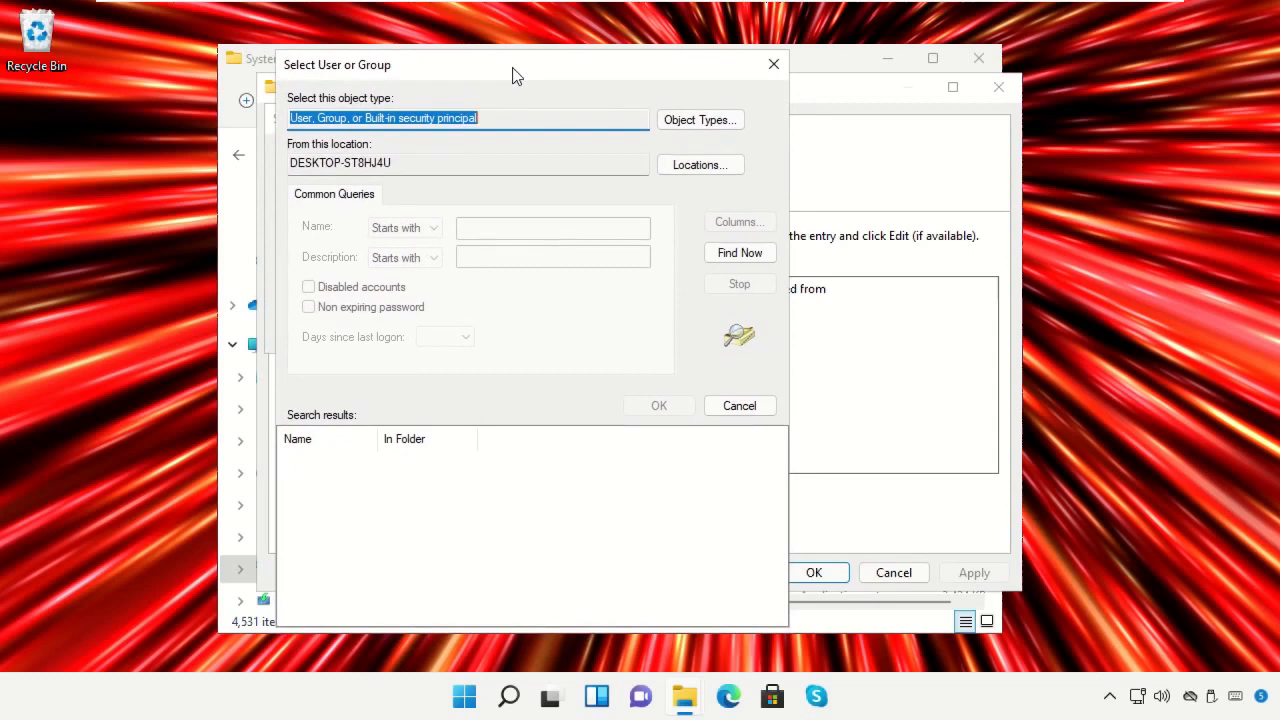
pyautogui.click(714, 256)
pyautogui.moveTo(375, 437); pyautogui.dragTo(495, 437)
pyautogui.scroll(-9, 449, 508)
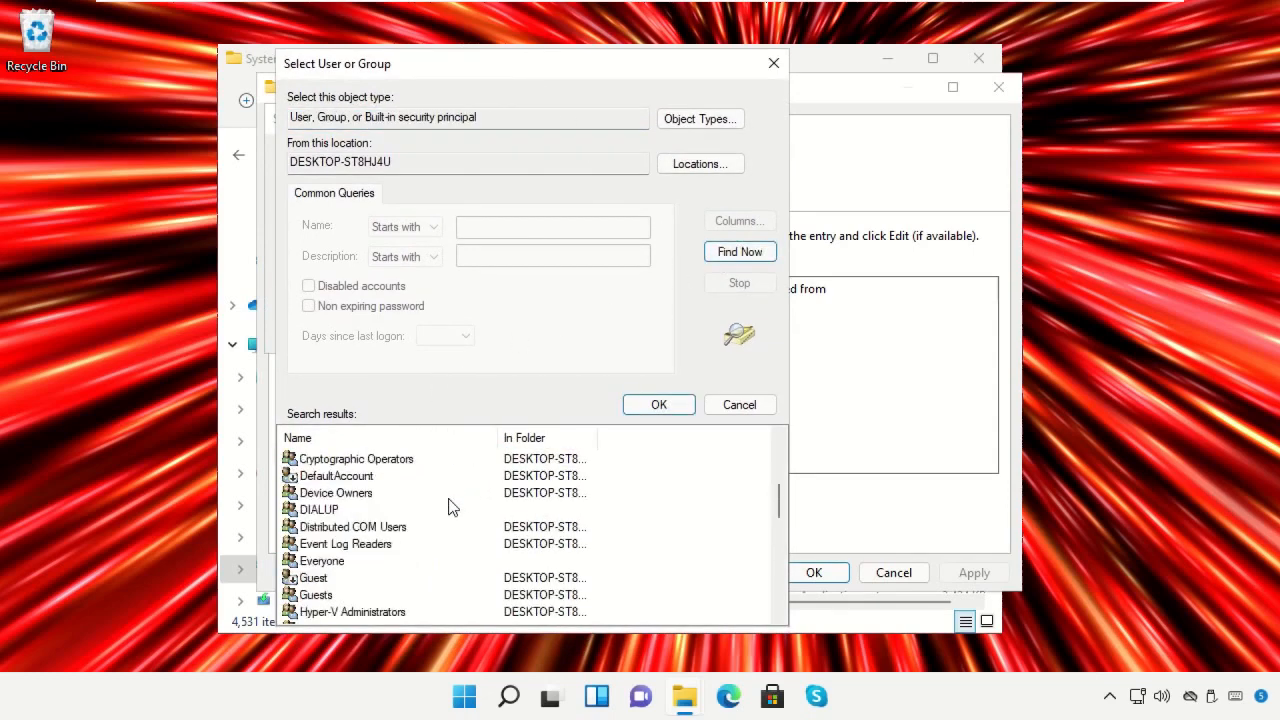
pyautogui.scroll(-3, 449, 508)
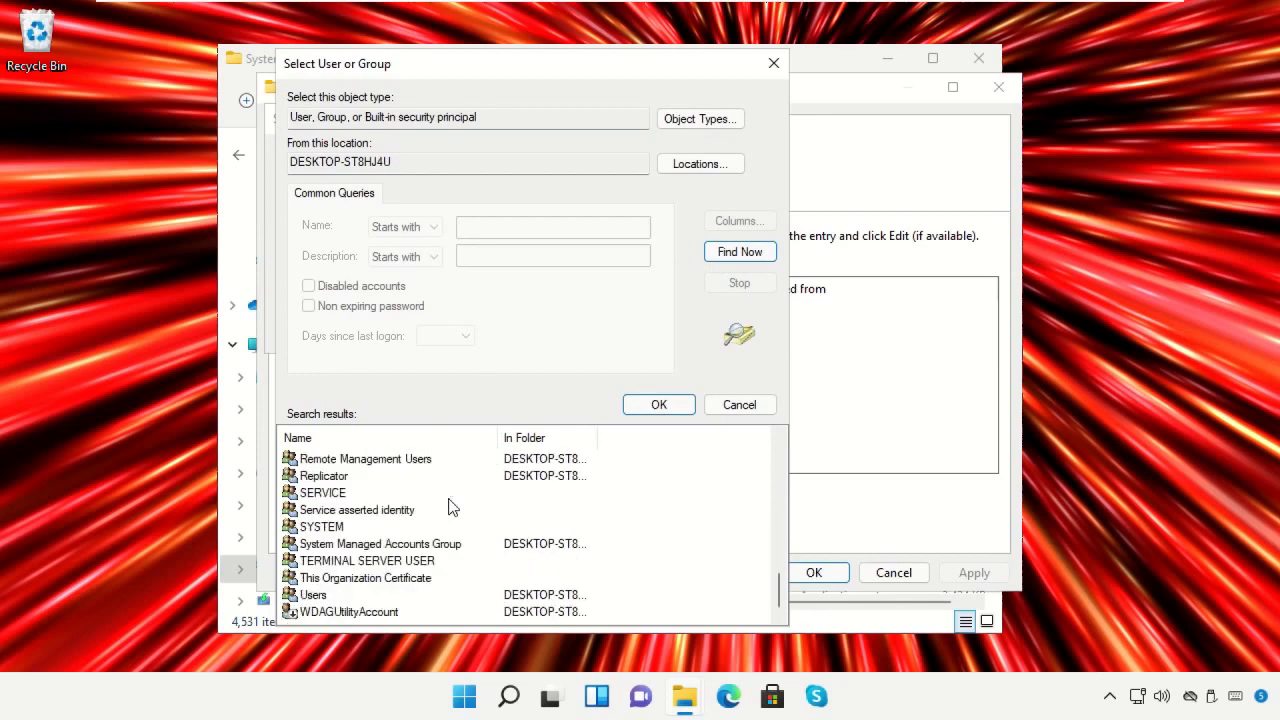
pyautogui.scroll(3, 449, 508)
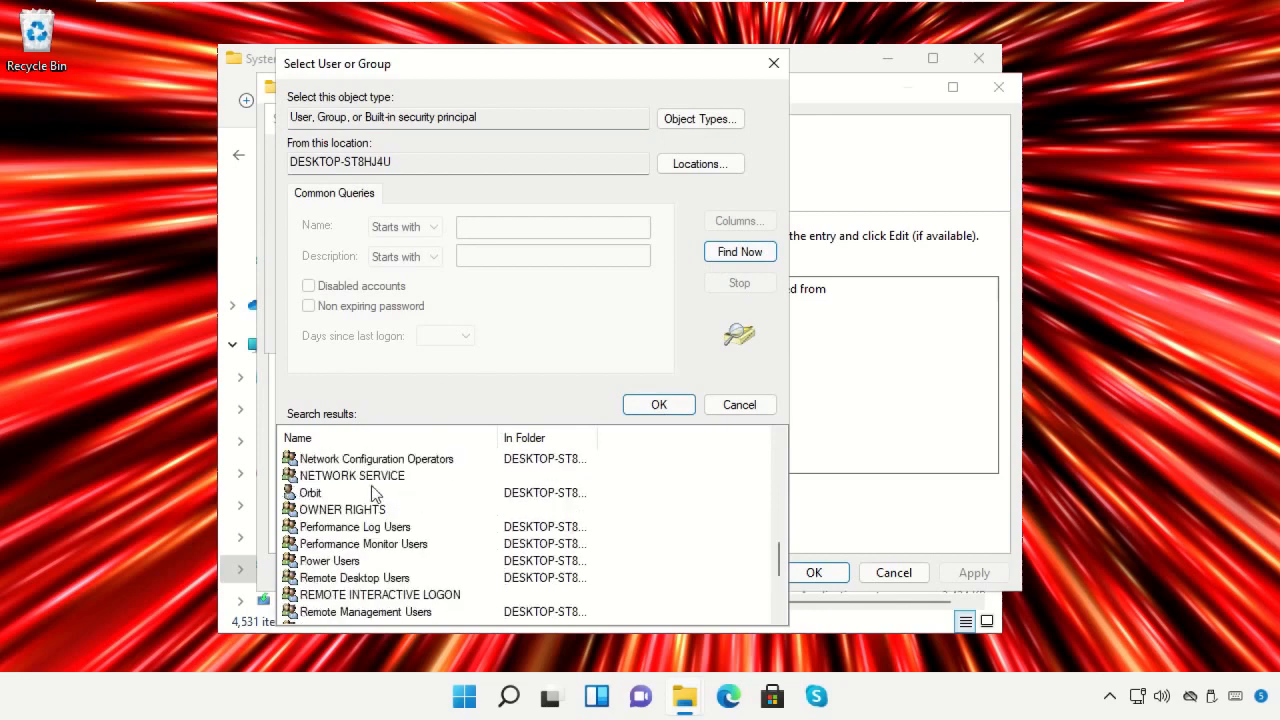
pyautogui.click(310, 493)
pyautogui.click(660, 405)
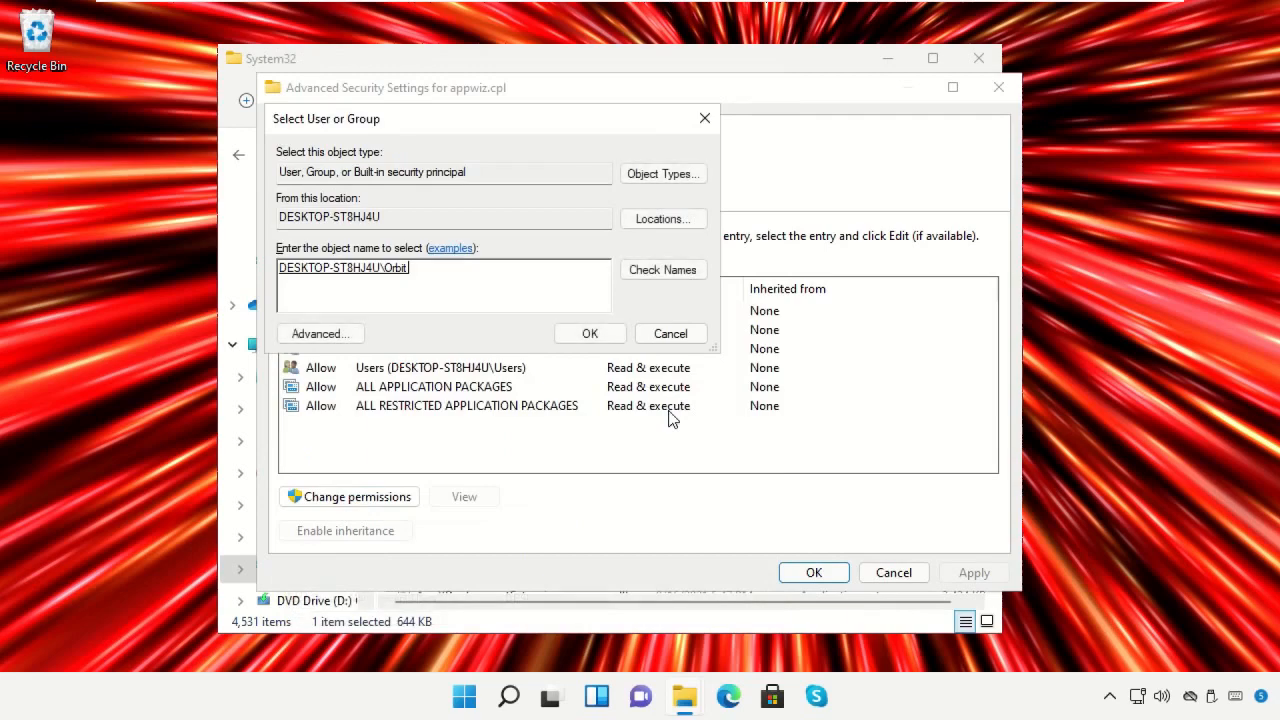
pyautogui.click(568, 336)
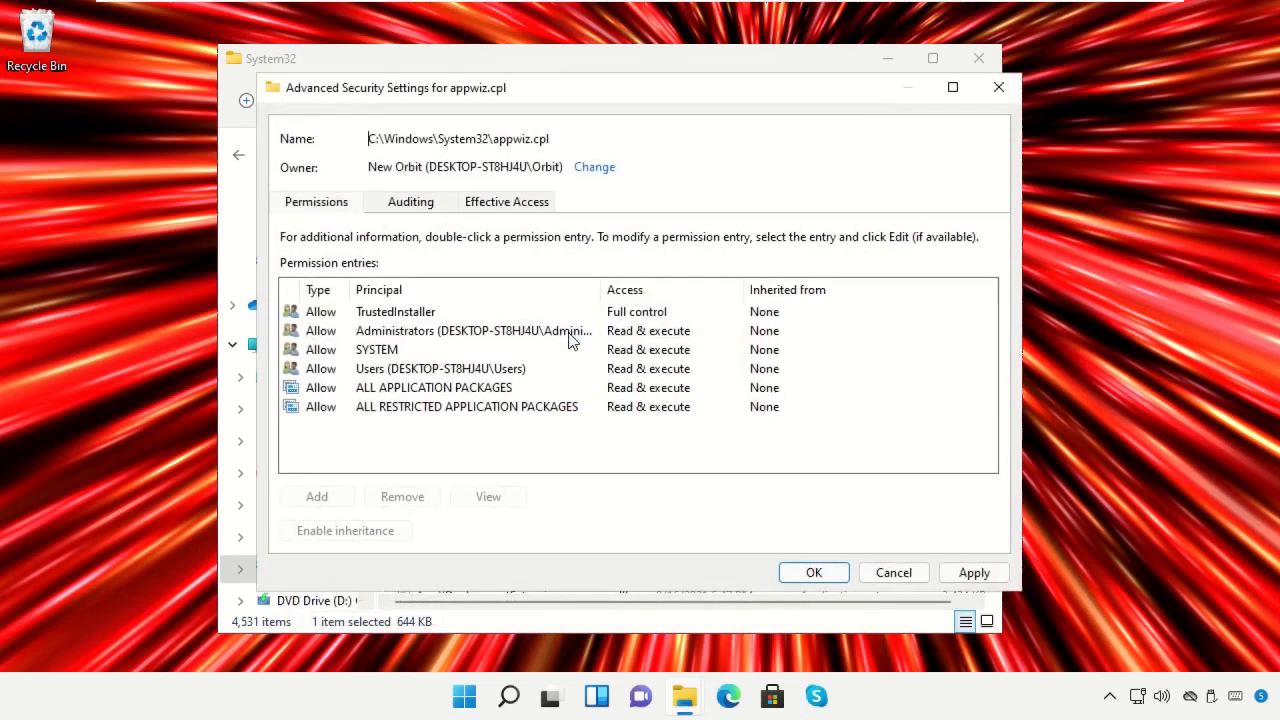
# Step: Remove the Everyone auditing entry from appwiz.cpl, apply the advanced security changes and close those settings
pyautogui.click(423, 203)
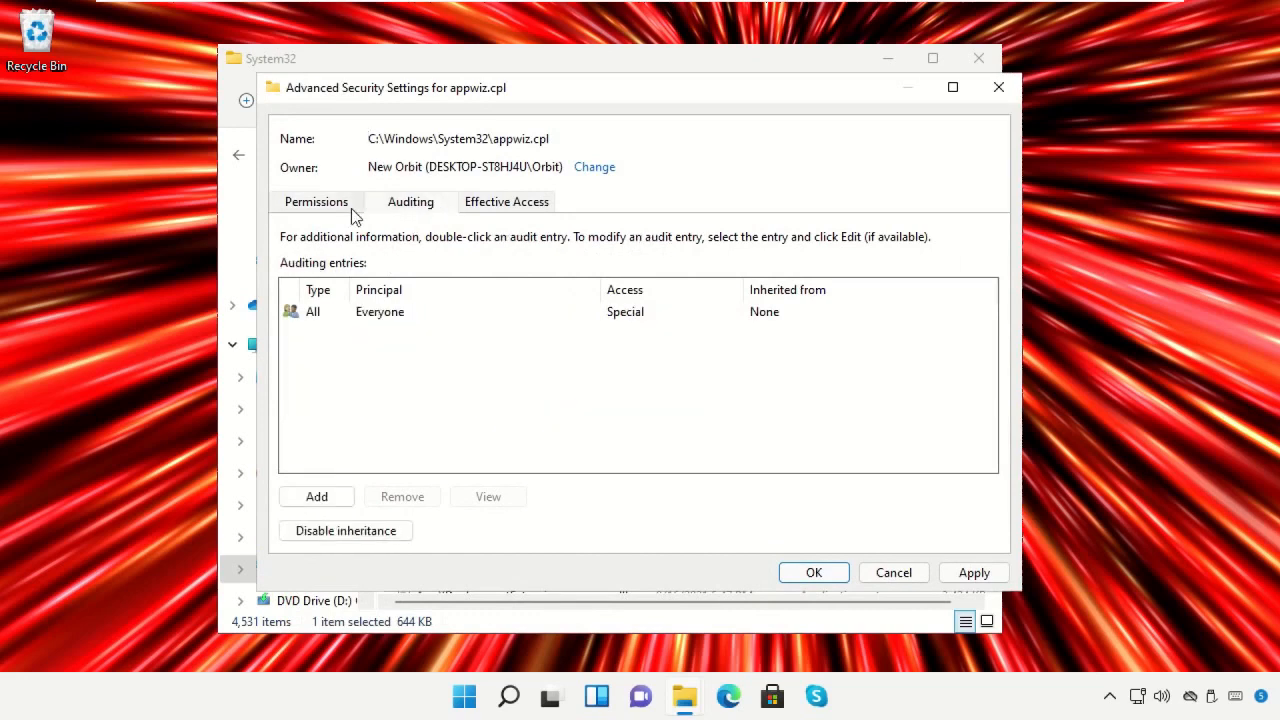
pyautogui.click(340, 205)
pyautogui.click(421, 203)
pyautogui.click(386, 318)
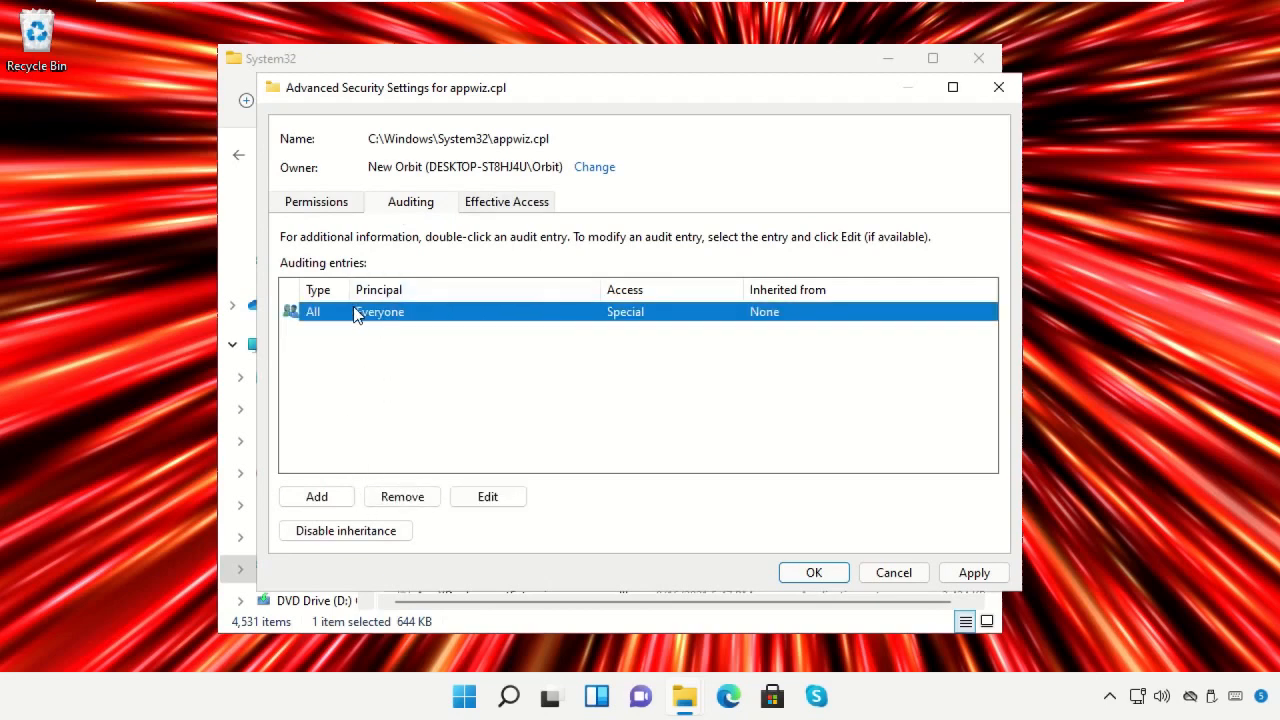
pyautogui.click(419, 495)
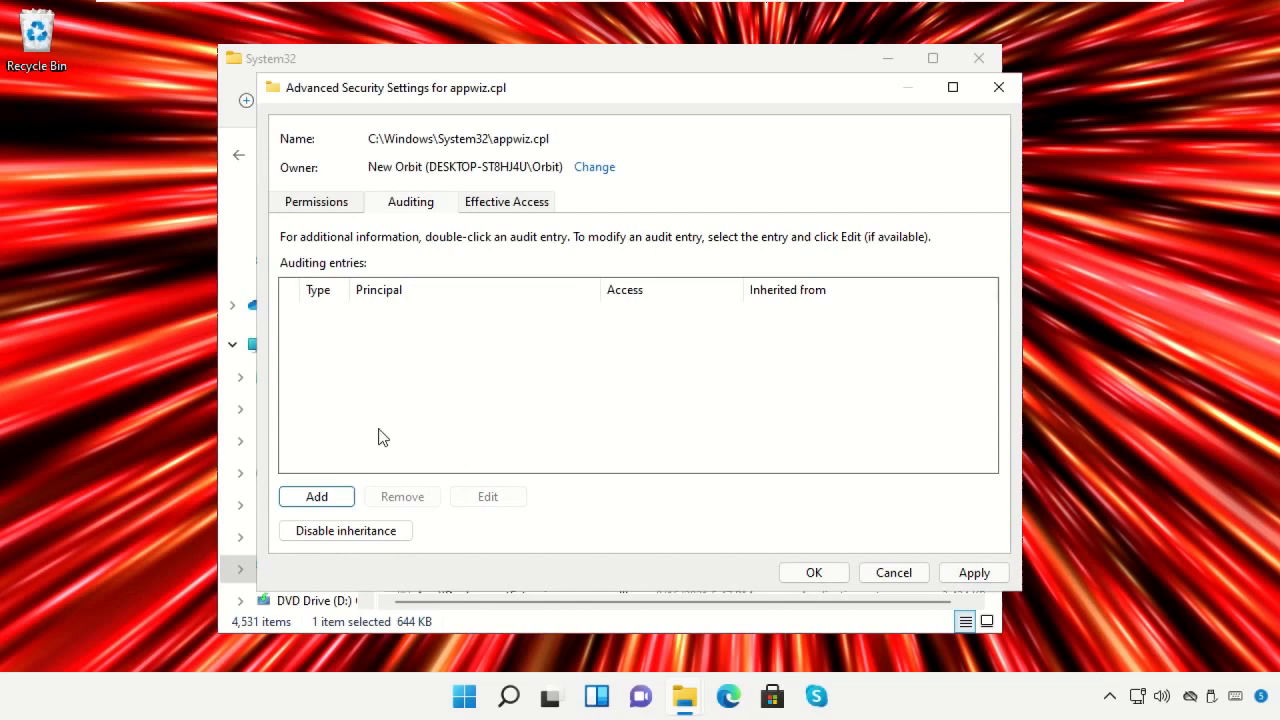
pyautogui.click(318, 203)
pyautogui.click(966, 570)
pyautogui.click(777, 428)
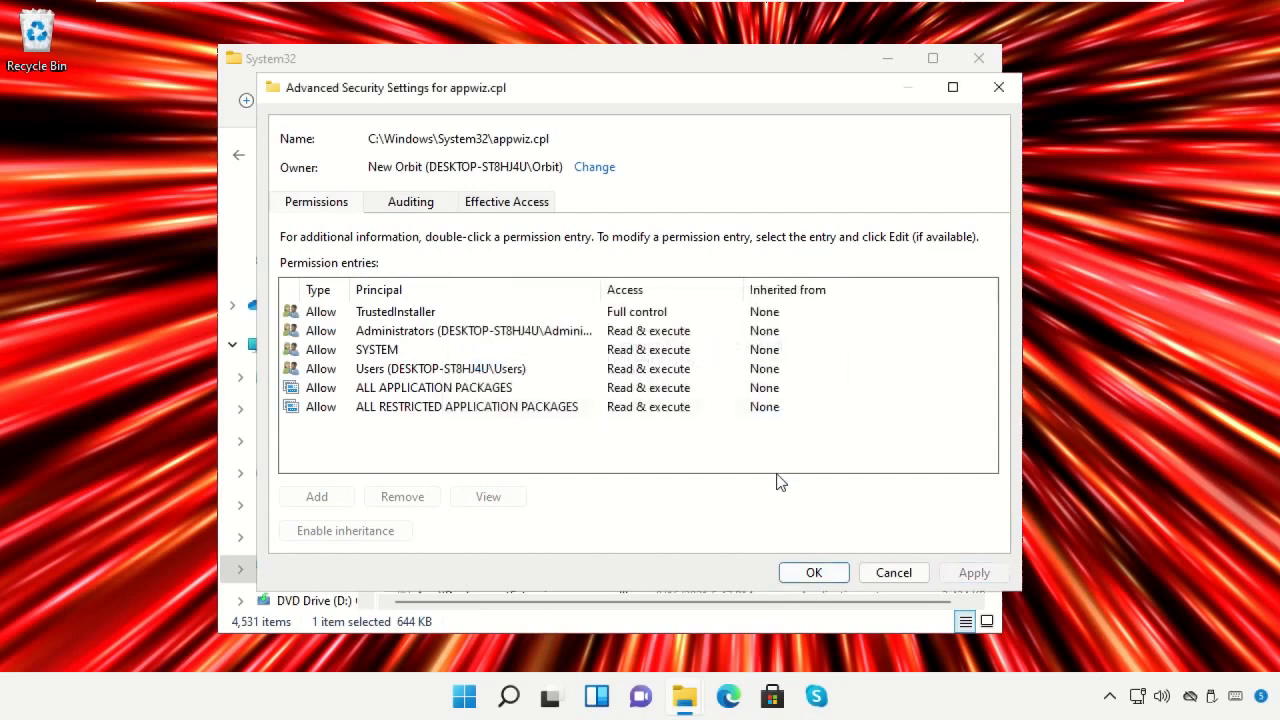
pyautogui.click(812, 572)
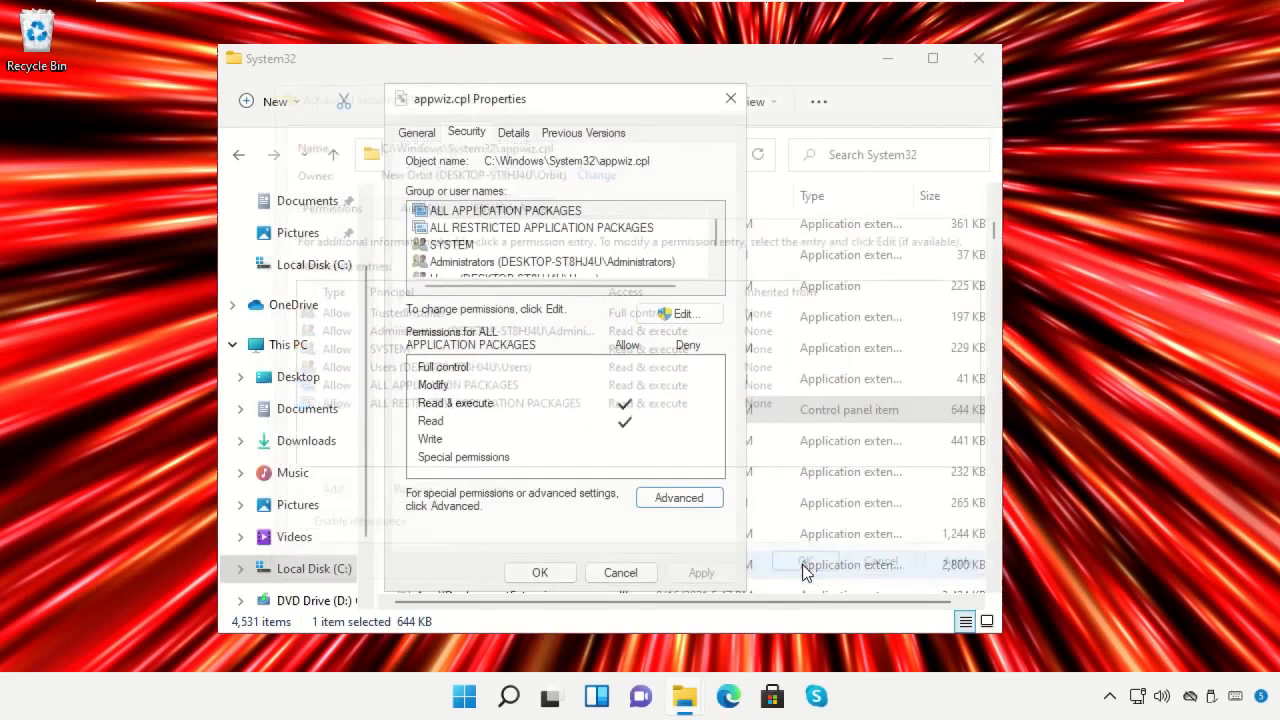
# Step: Edit the permissions of appwiz.cpl to deny TrustedInstaller full control
pyautogui.click(657, 316)
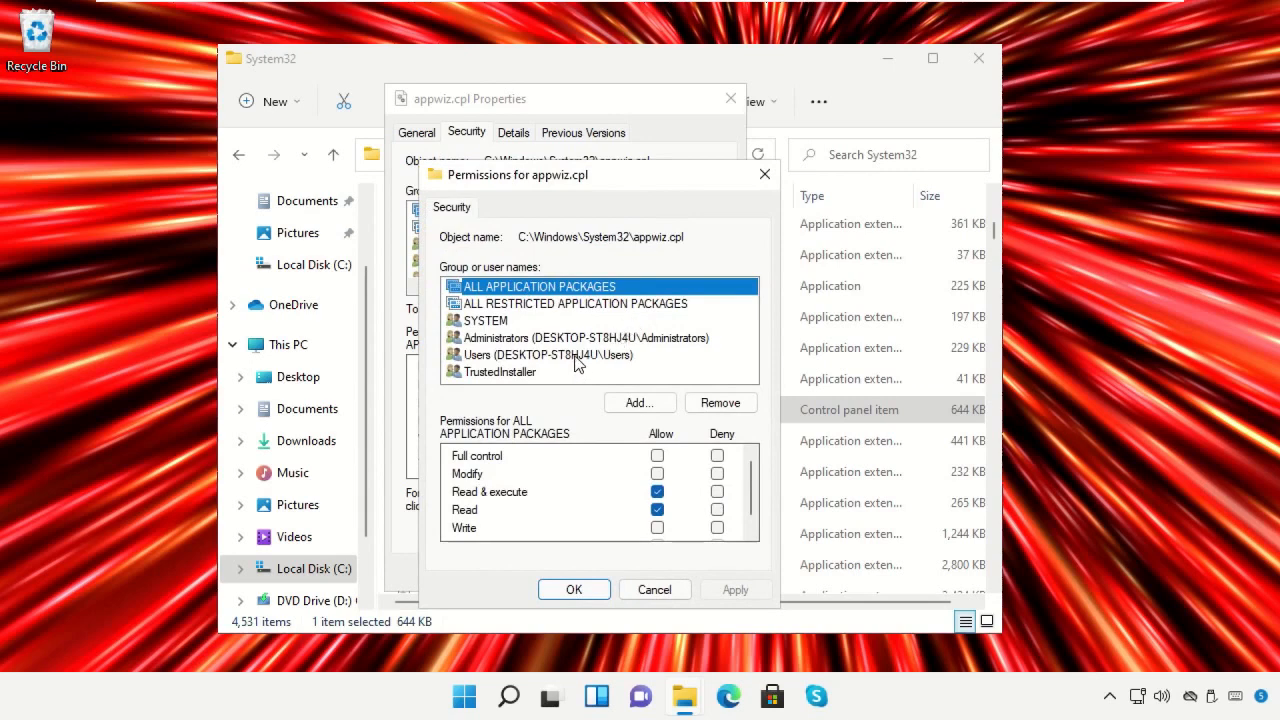
pyautogui.click(505, 373)
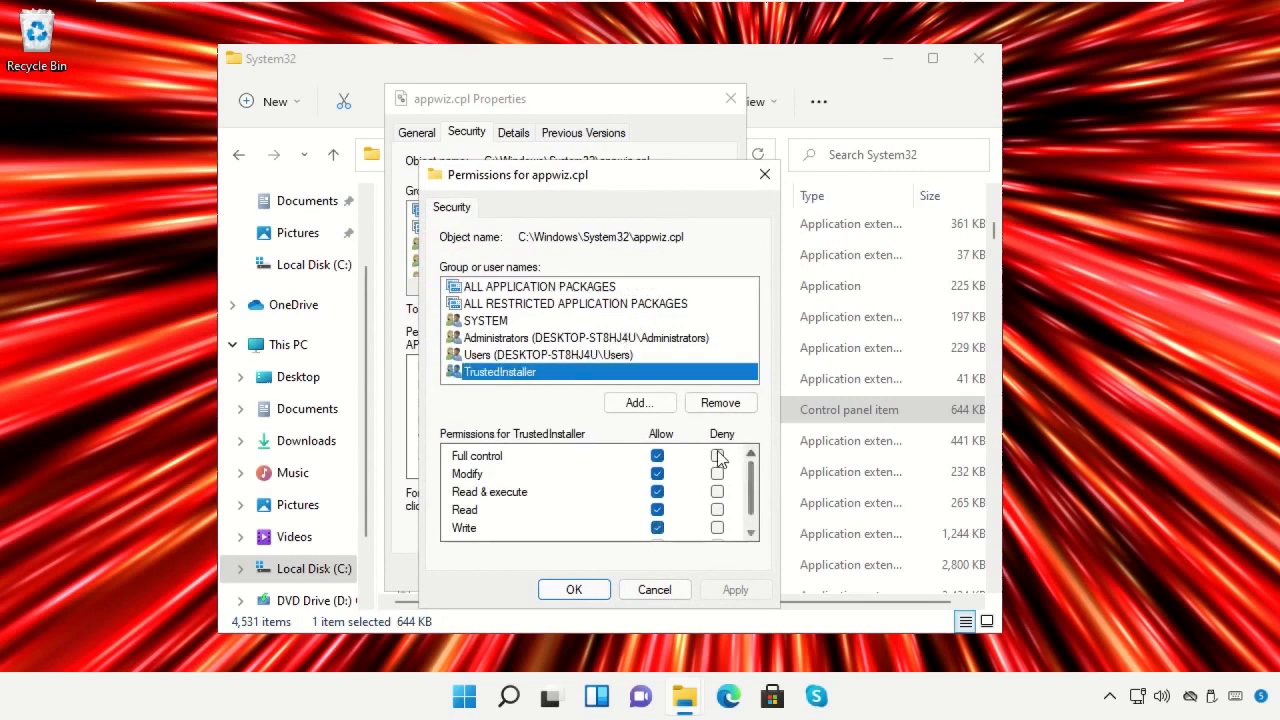
pyautogui.click(717, 455)
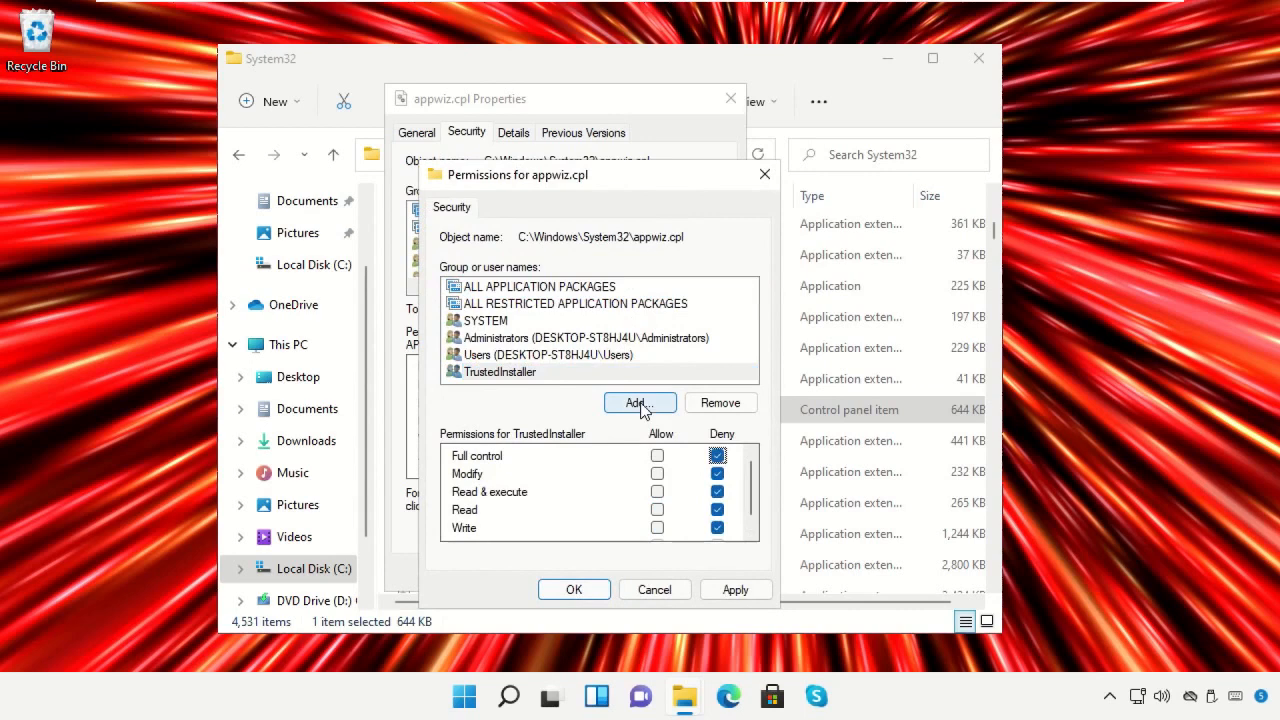
# Step: Allow the Users group full control of appwiz.cpl, apply the permissions including the deny entry, and close the file's properties
pyautogui.click(589, 356)
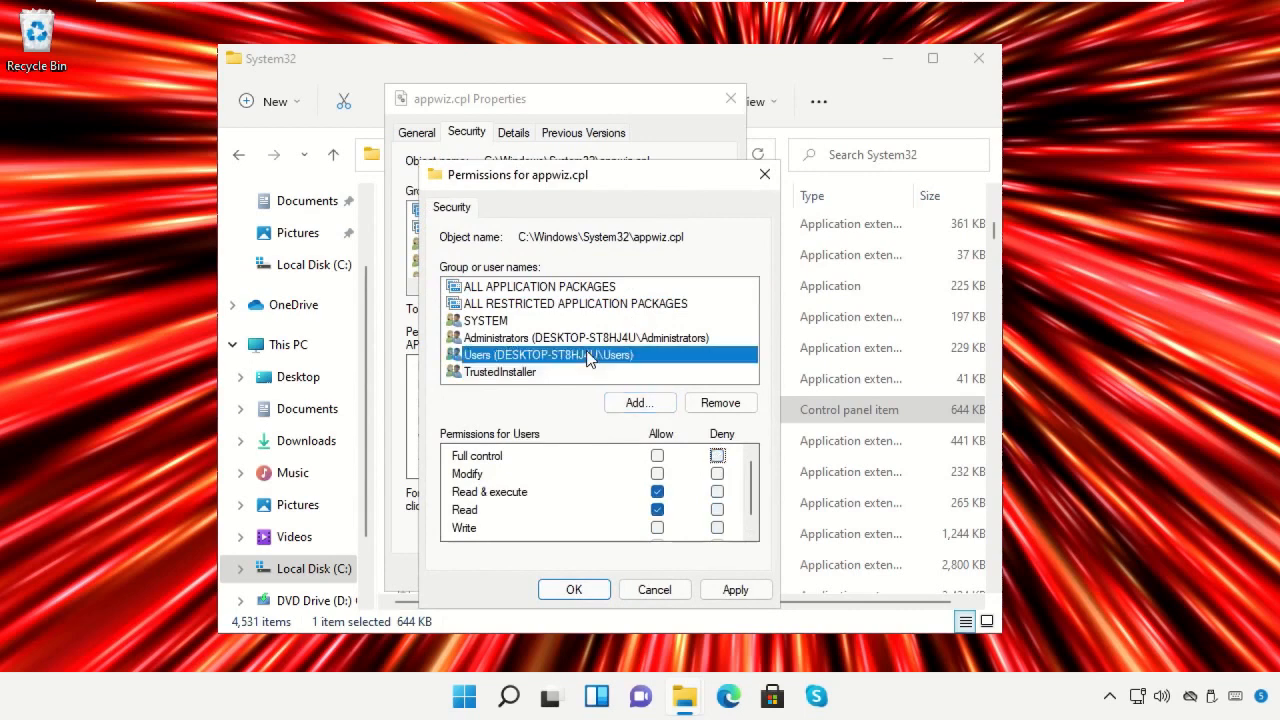
pyautogui.click(657, 457)
pyautogui.click(735, 589)
pyautogui.click(704, 444)
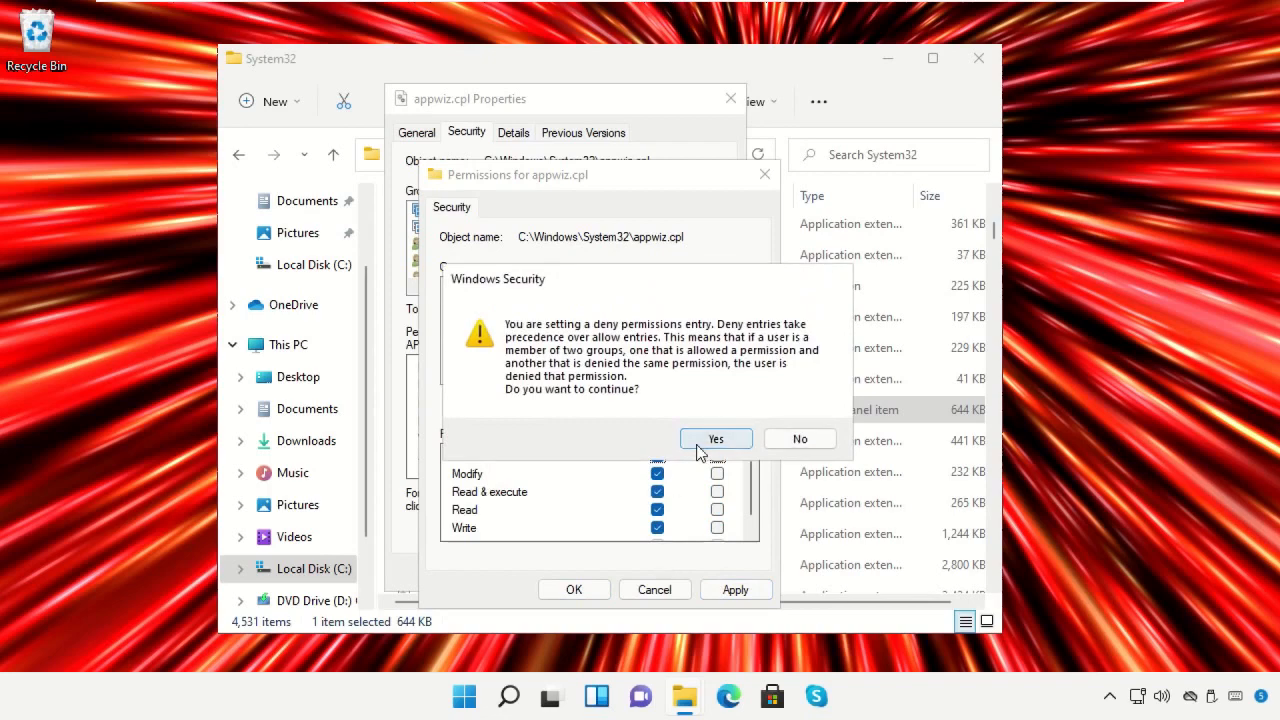
pyautogui.click(712, 428)
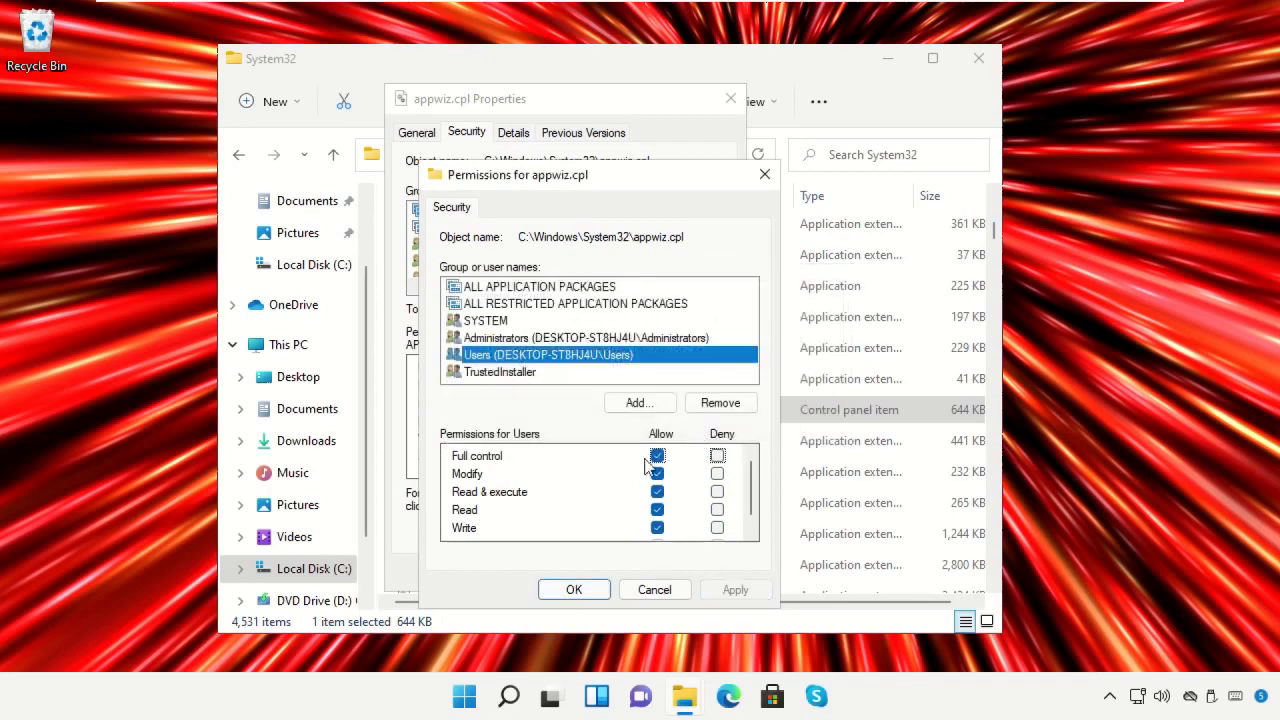
pyautogui.click(584, 589)
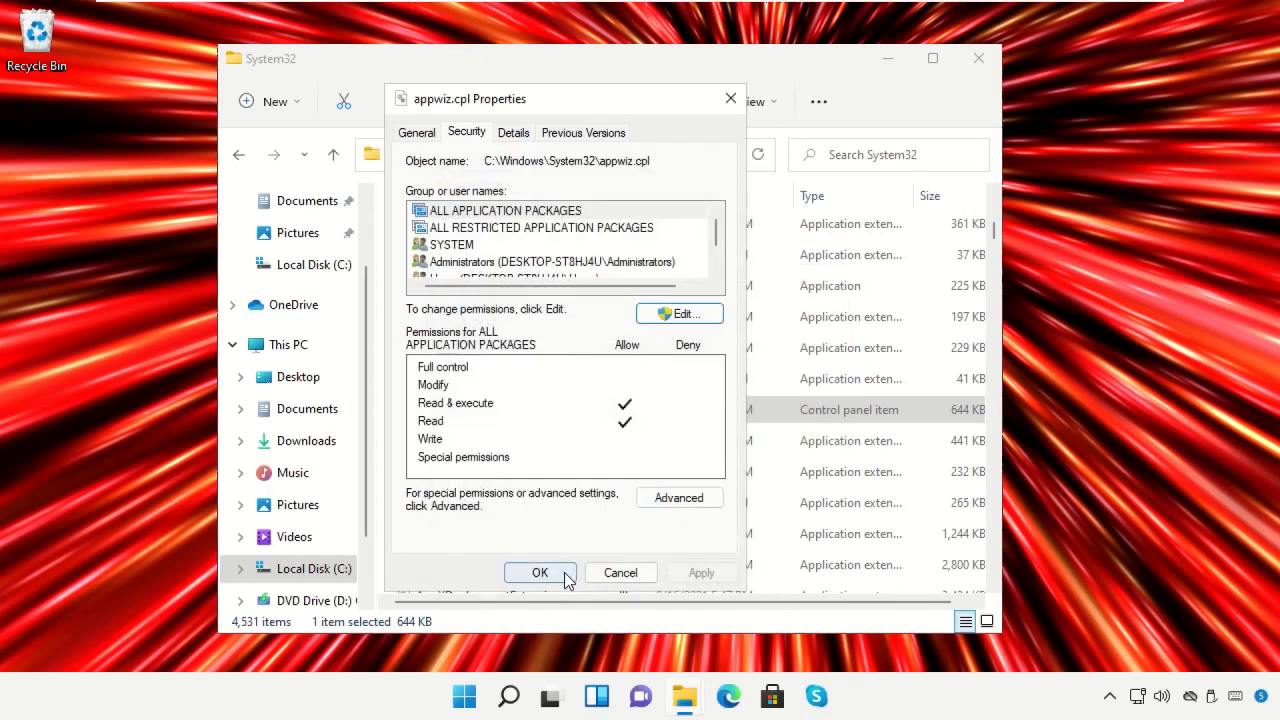
pyautogui.click(563, 574)
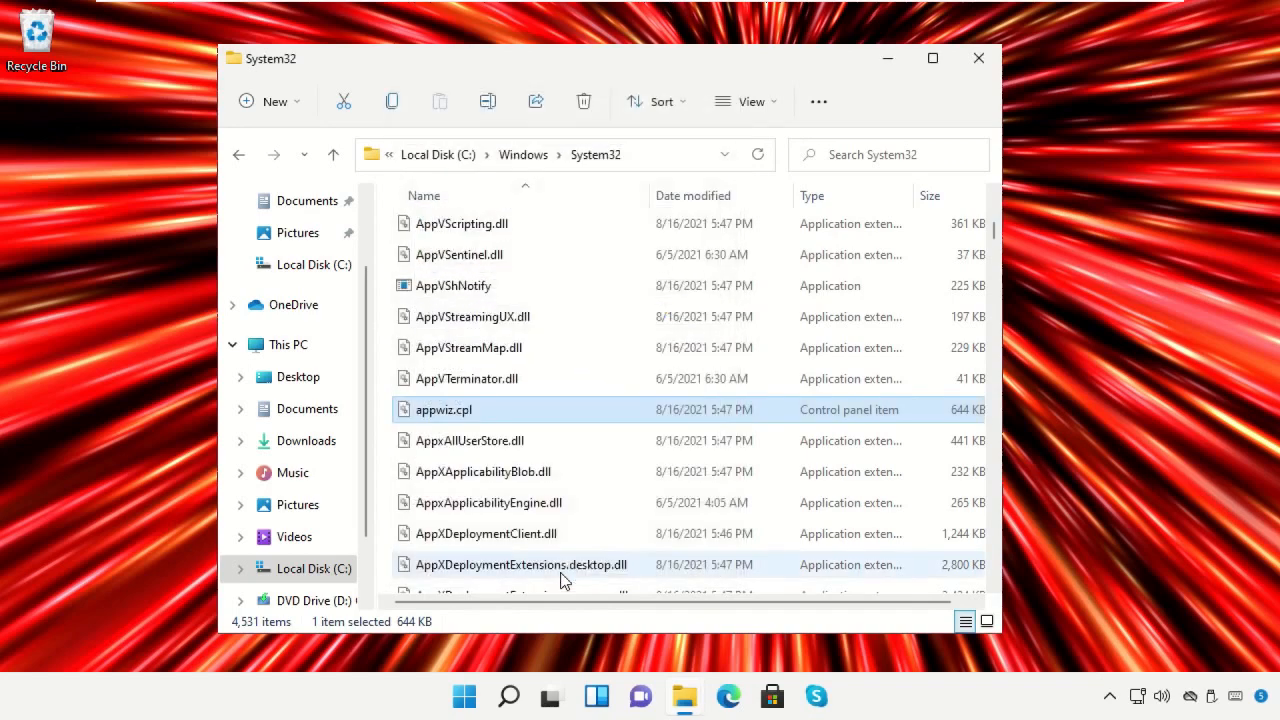
# Step: Delete appwiz.cpl from the System32 folder and close the folder window
pyautogui.rightClick(483, 418)
pyautogui.click(668, 434)
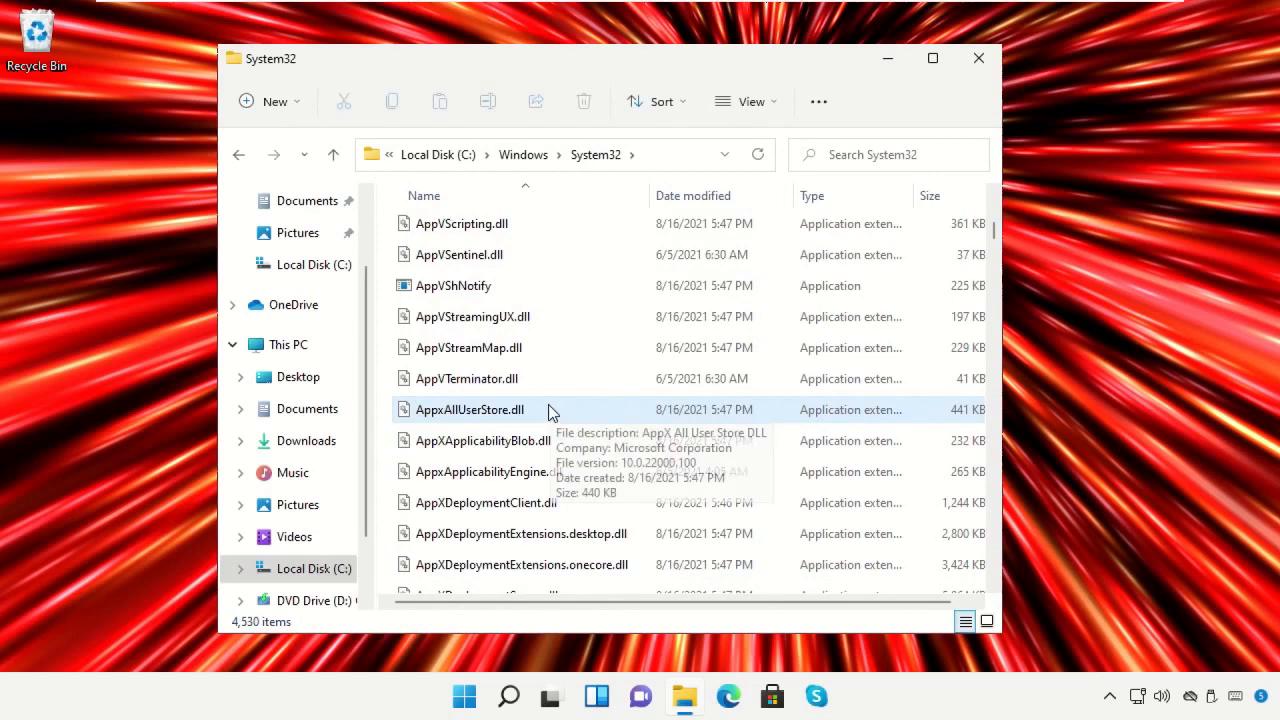
pyautogui.click(980, 59)
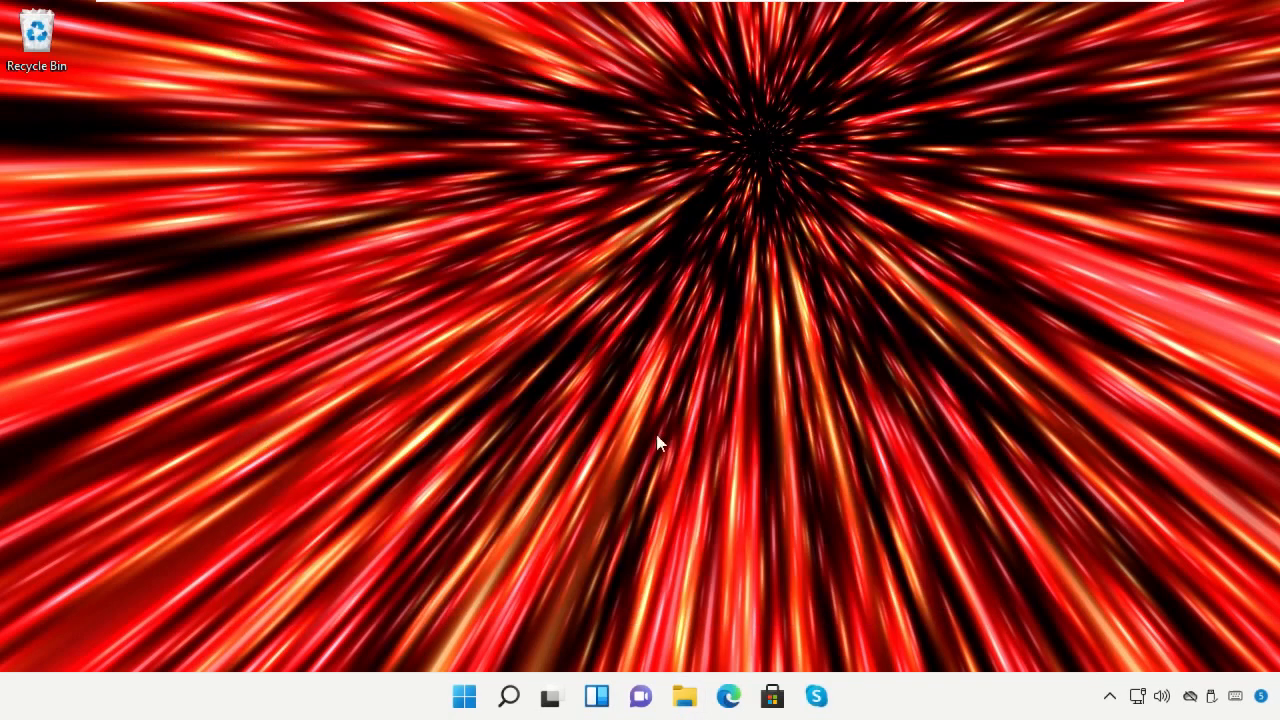
# Step: Restart the computer from Windows
pyautogui.click(465, 695)
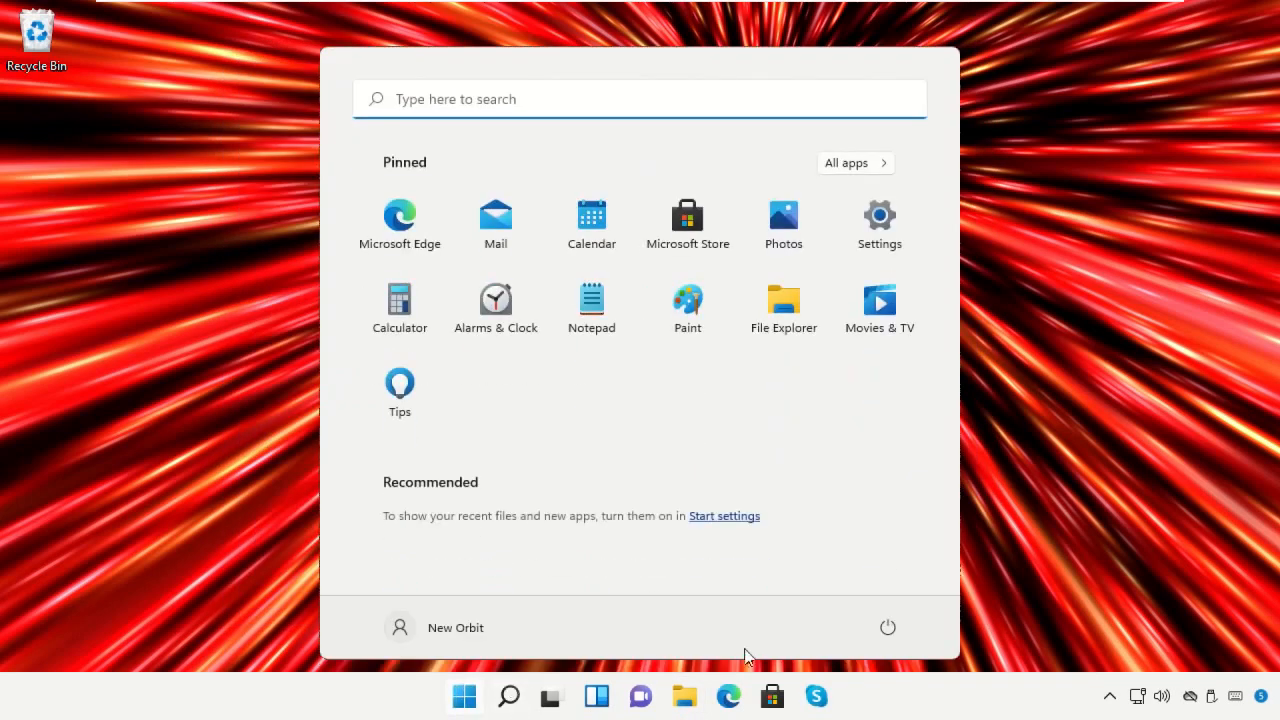
pyautogui.click(889, 628)
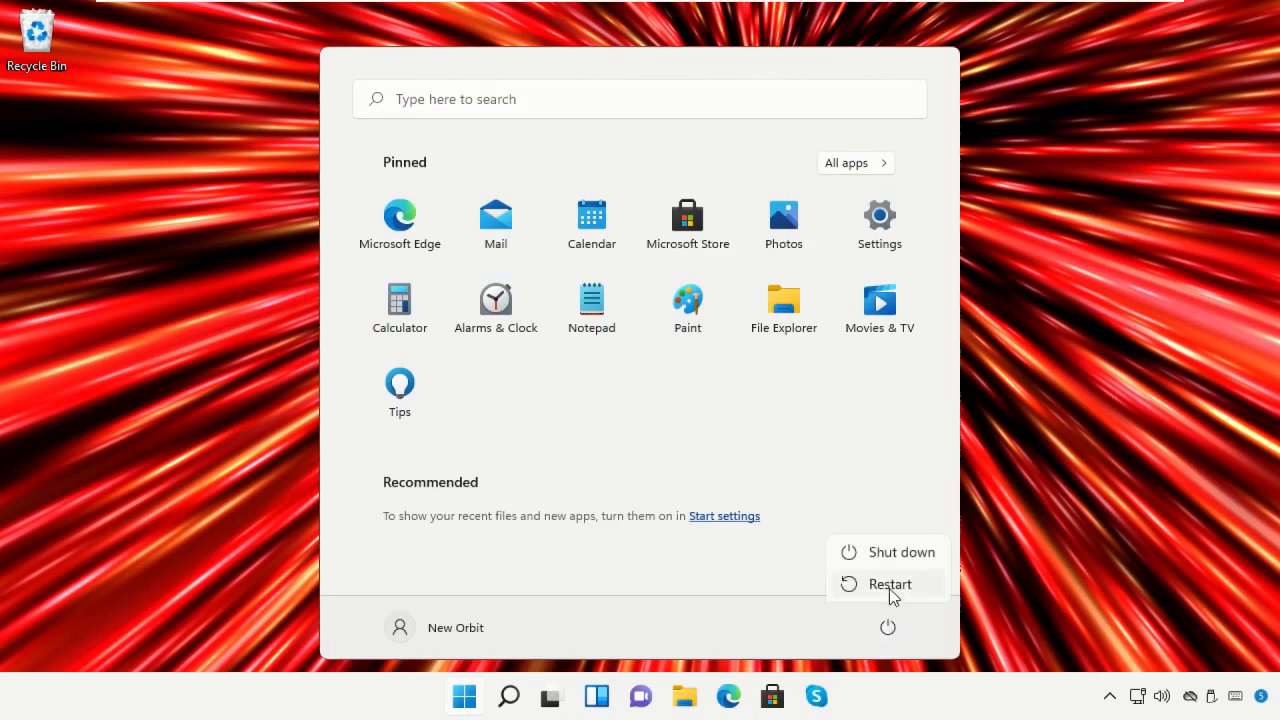
pyautogui.click(891, 590)
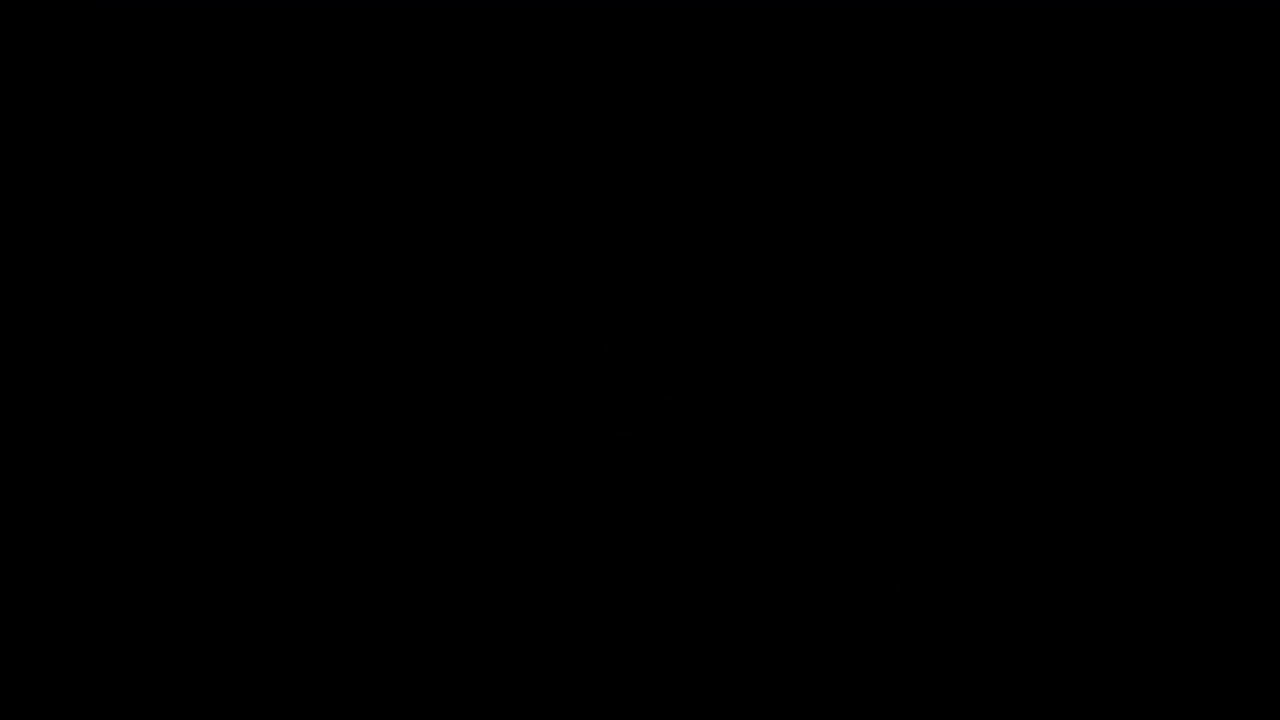